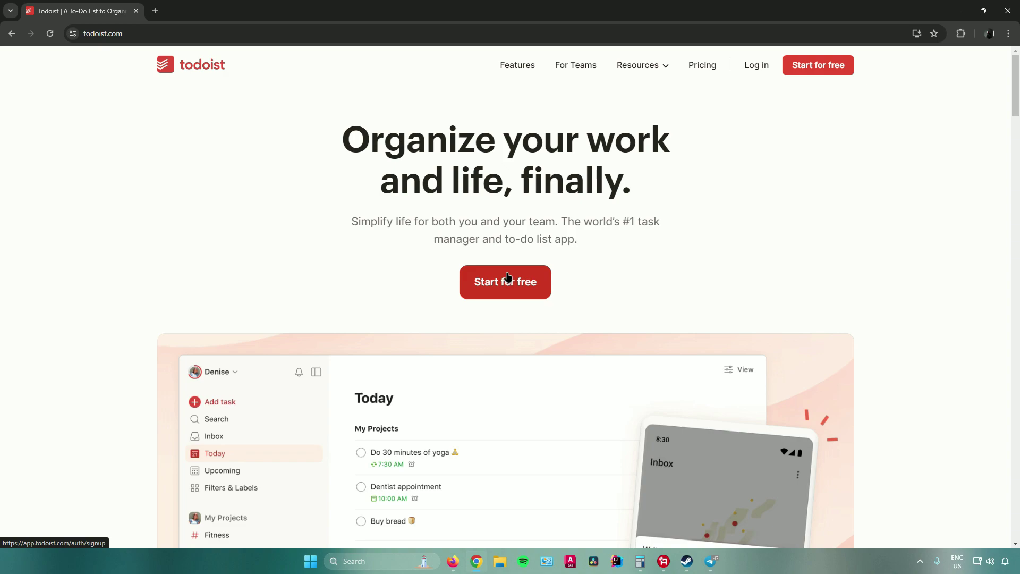
Review the Beginner, Pro and Business plans on the pricing page and return to the home page
left_click(702, 64)
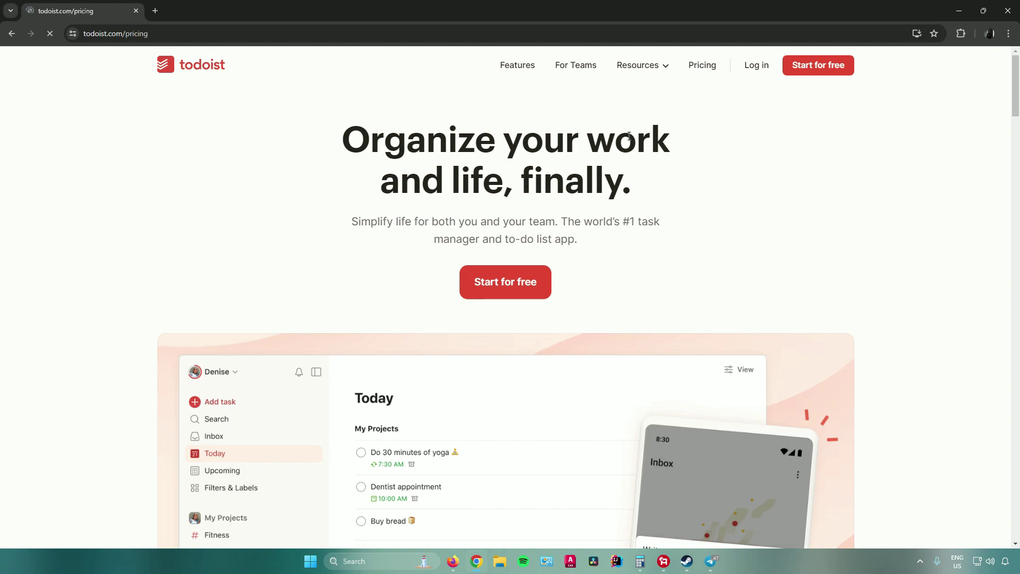
scroll(420, 228, "down", 4)
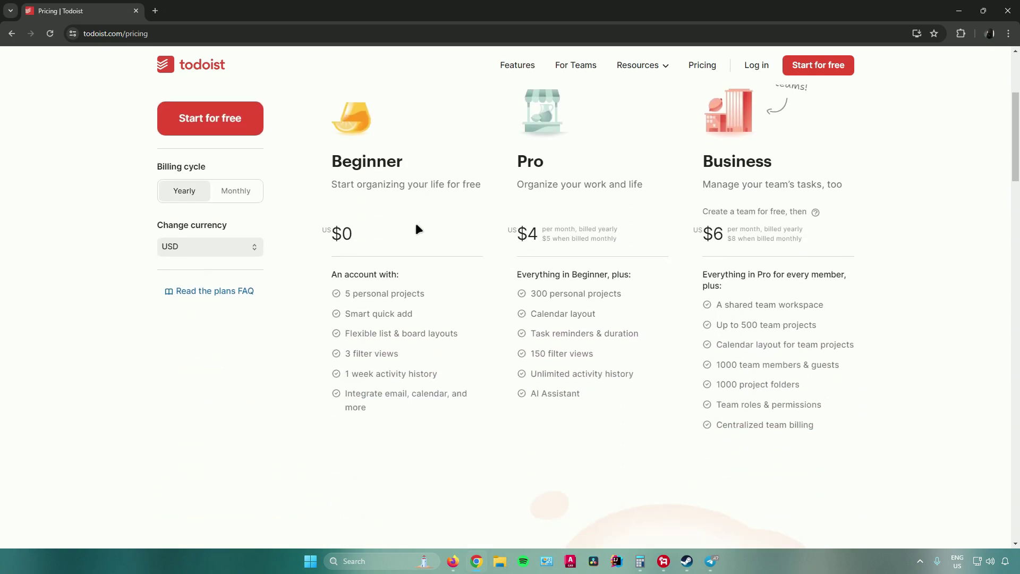
scroll(416, 226, "up", 3)
scroll(418, 227, "down", 1)
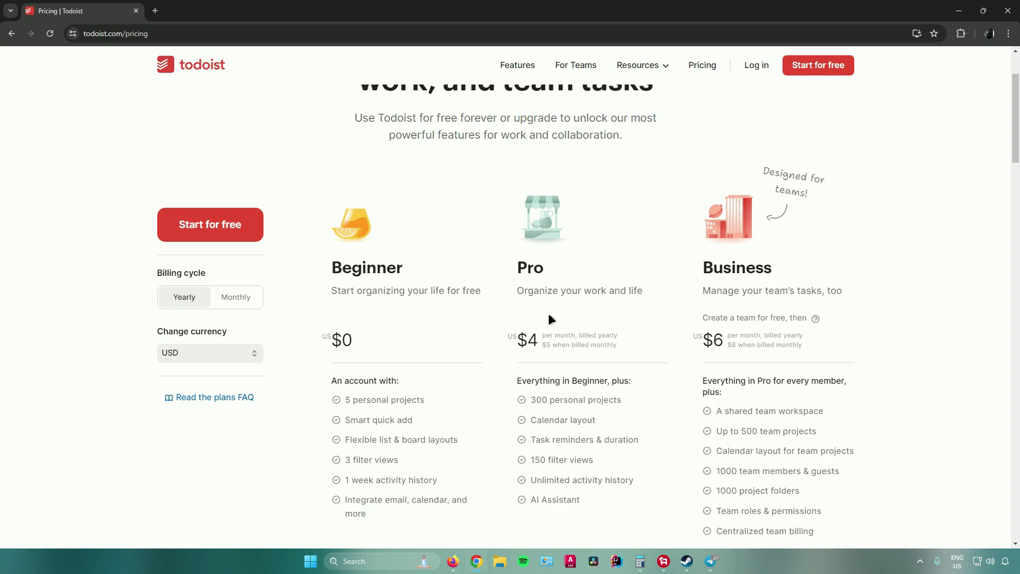
scroll(551, 318, "down", 1)
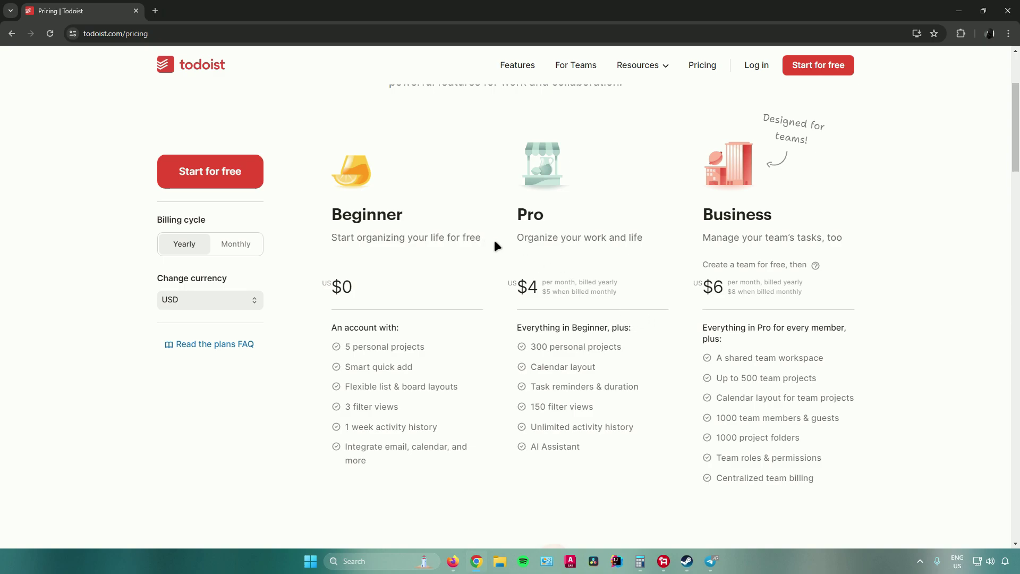
key("alt+Left")
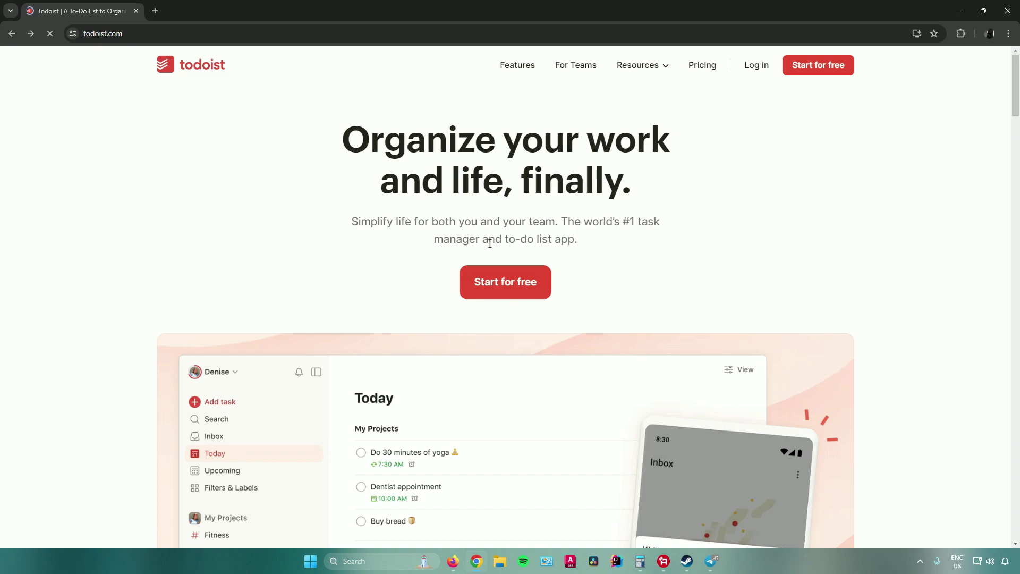
Sign up for a free account by e-mail and enter the profile name, leaving team use off
left_click(497, 284)
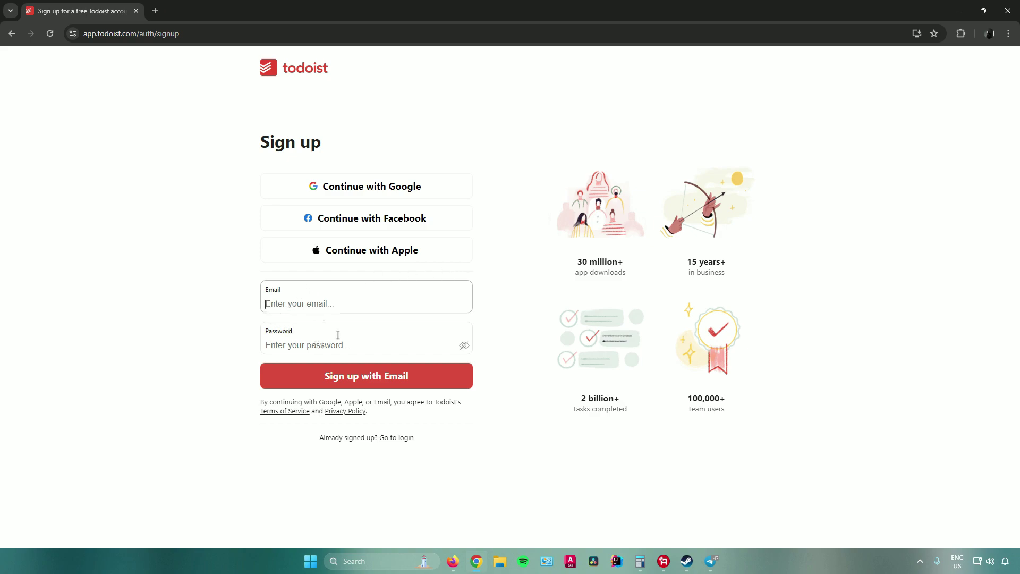
left_click(364, 370)
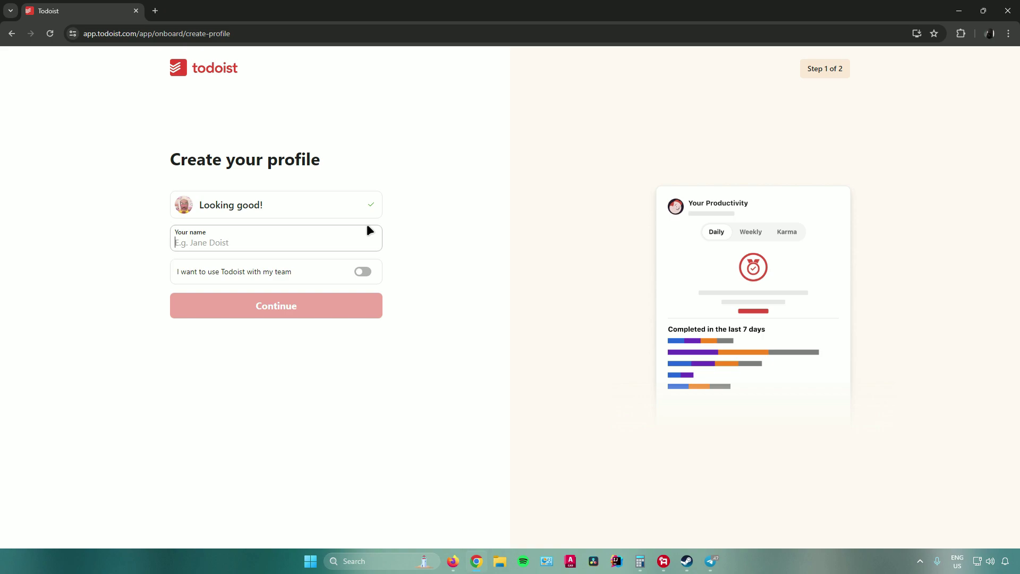
type("Sample Name")
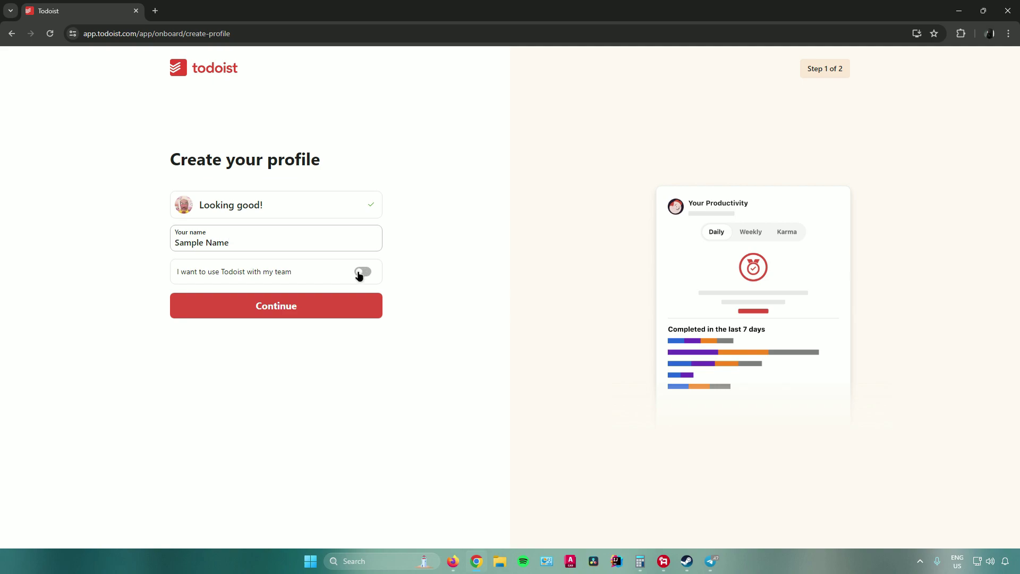
left_click(285, 303)
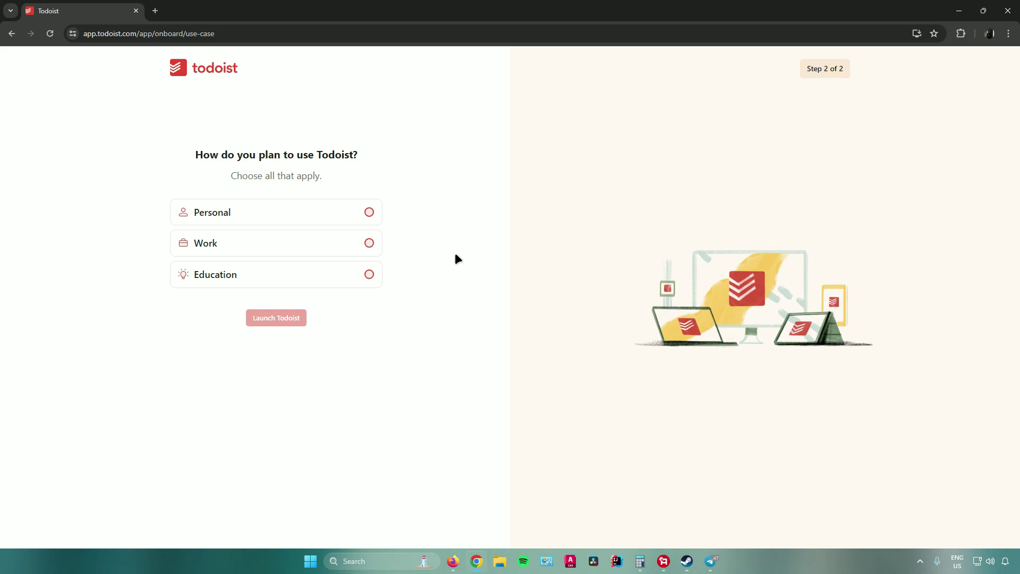
Choose Personal as the planned use and launch Todoist
left_click(275, 211)
left_click(274, 218)
left_click(341, 213)
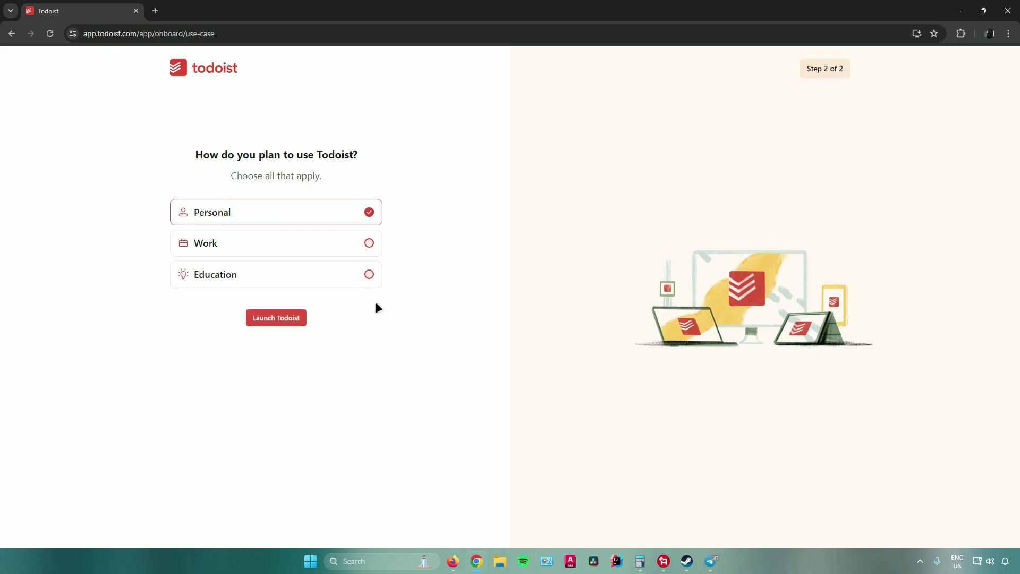
left_click(286, 318)
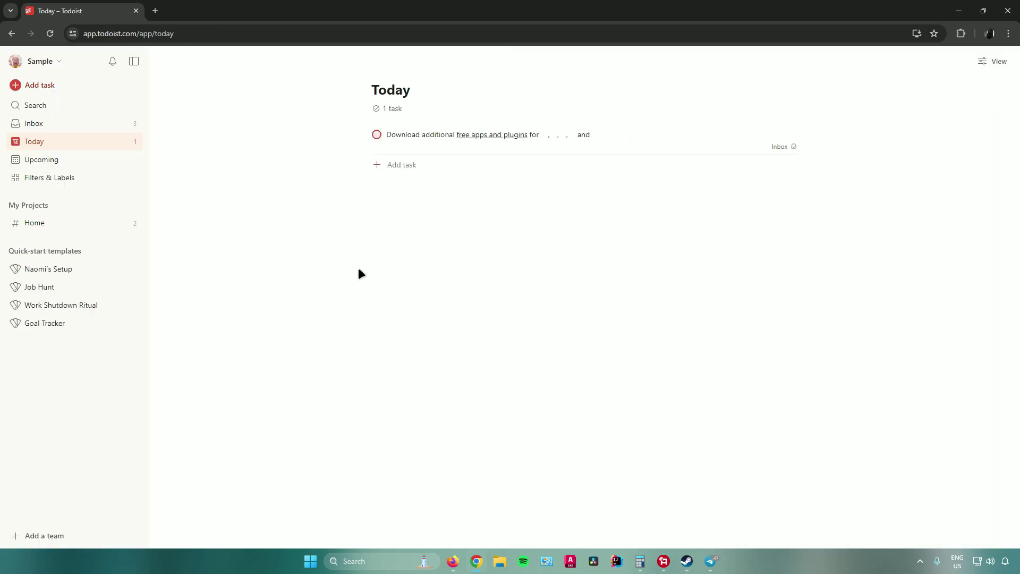
left_click(298, 251)
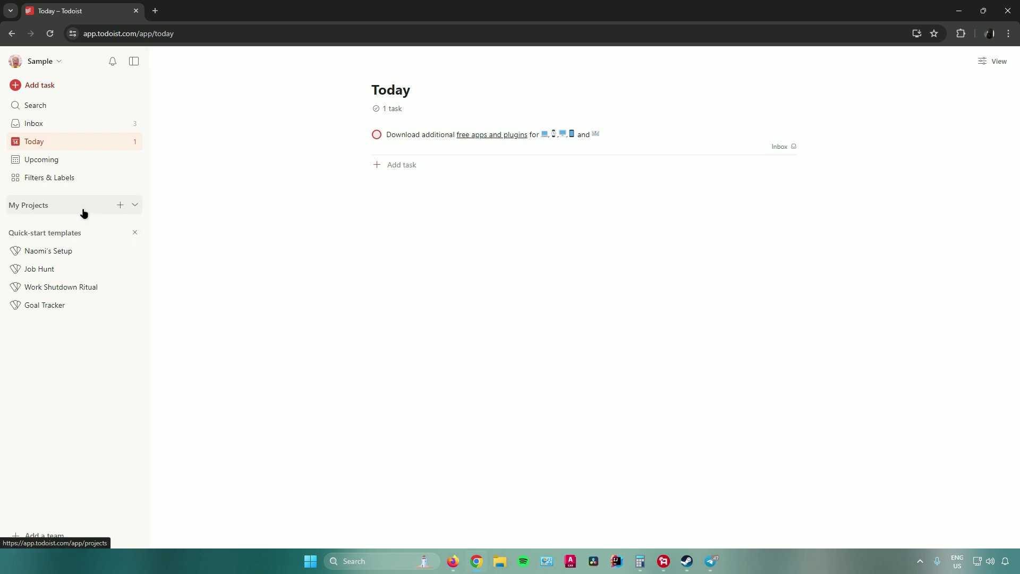
Create a project named Sample in My Projects with the colour Teal and the Board view
left_click(120, 206)
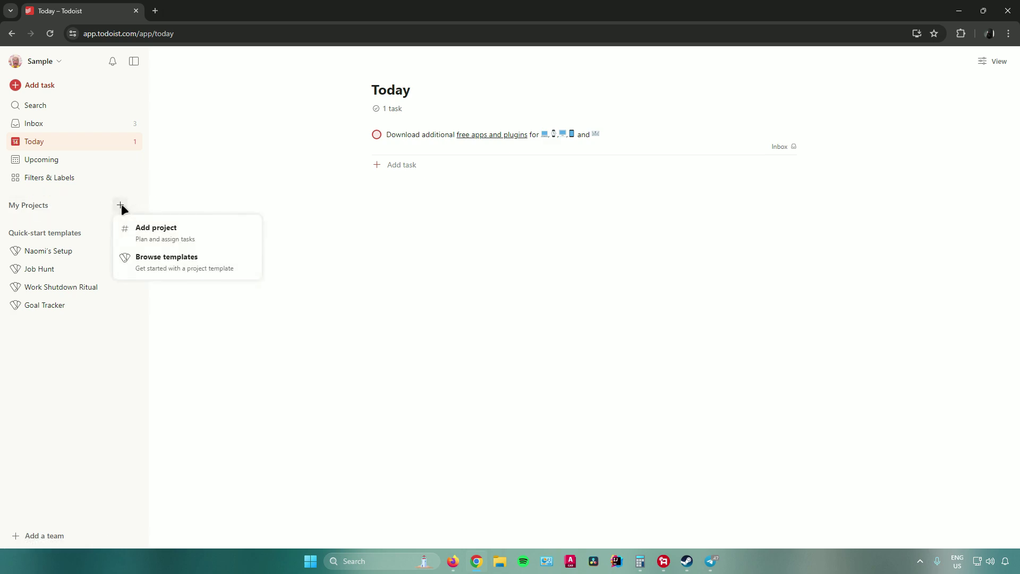
left_click(181, 237)
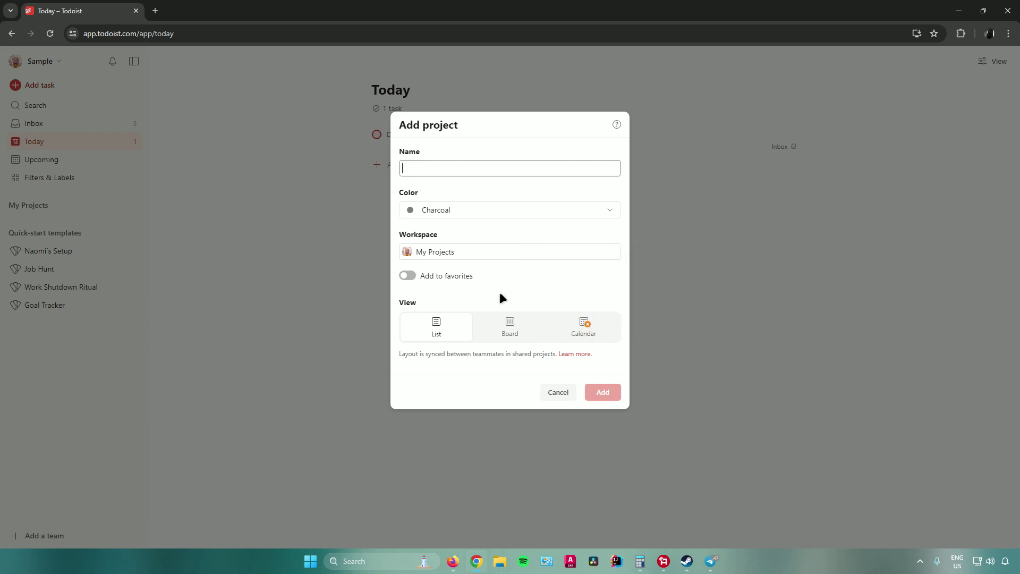
type("Sample")
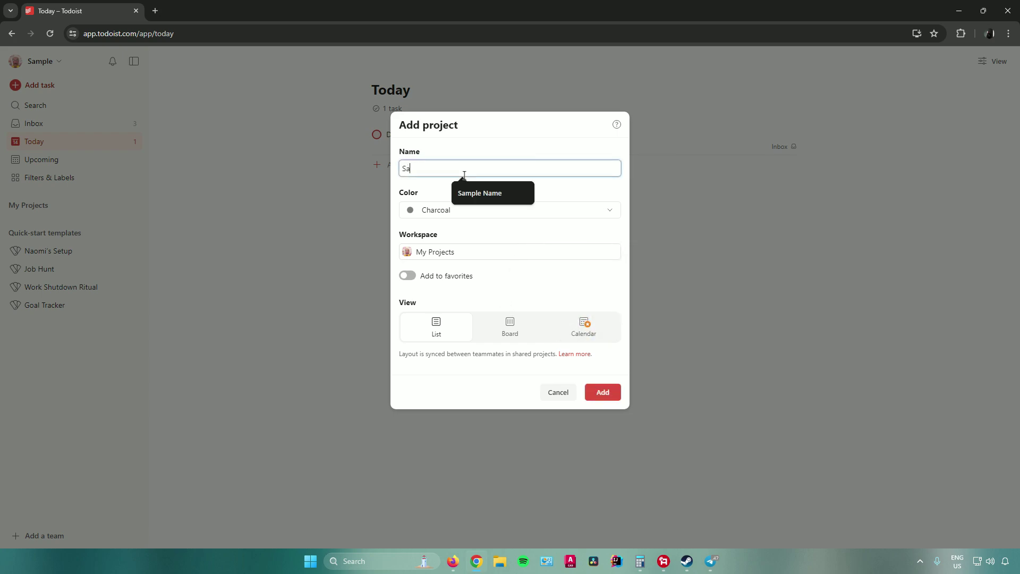
left_click(460, 211)
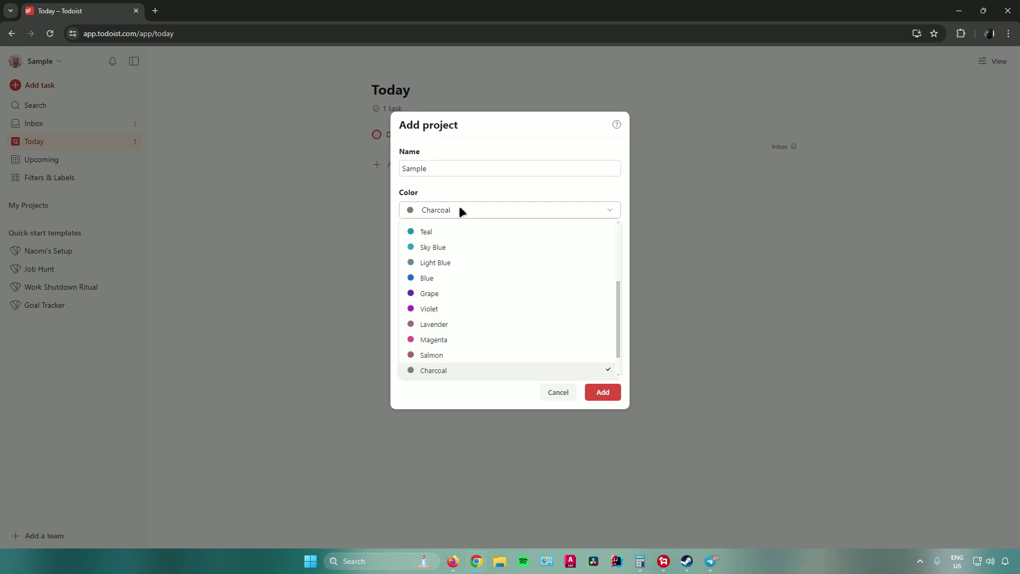
left_click(450, 234)
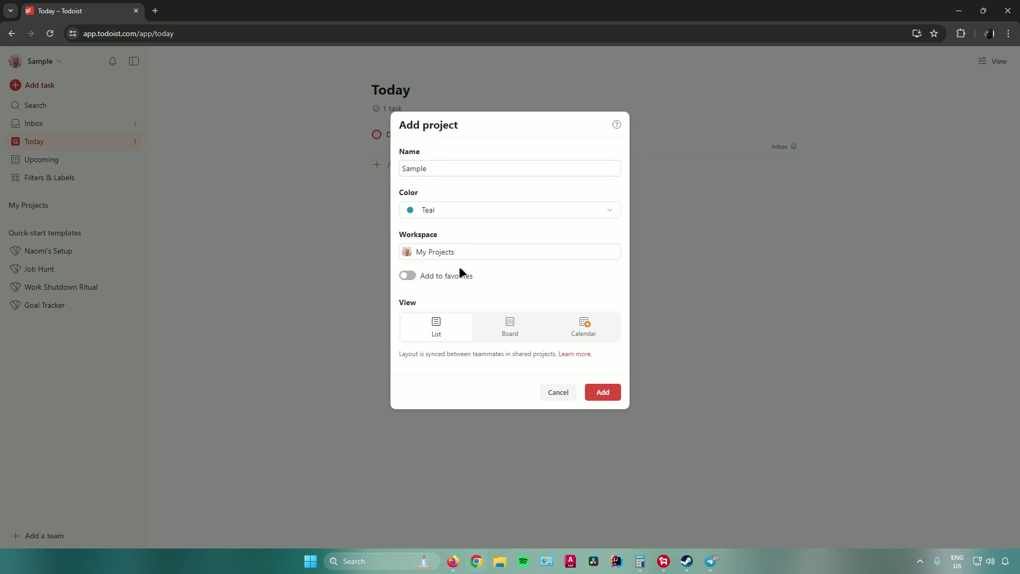
left_click(496, 324)
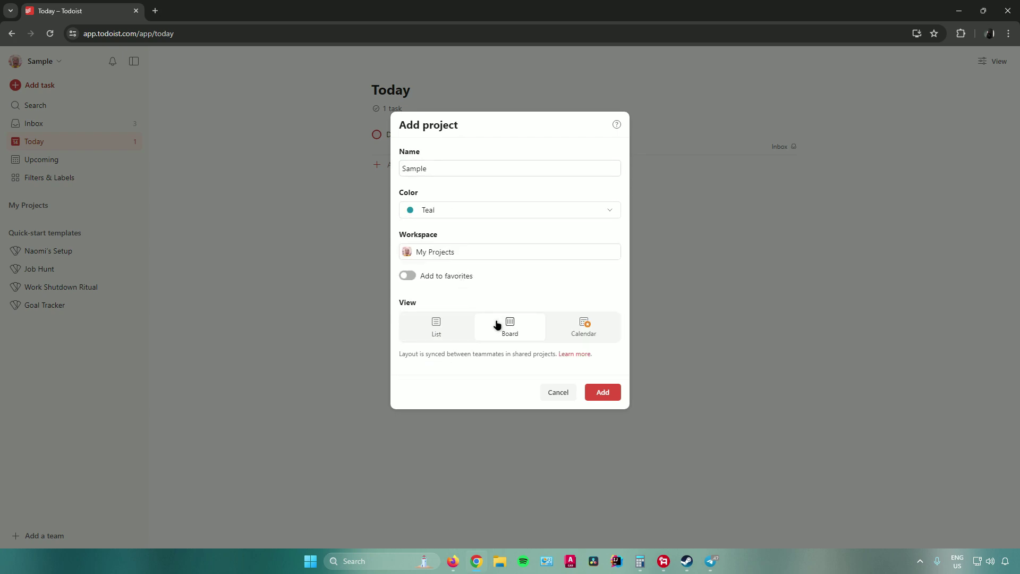
left_click(603, 393)
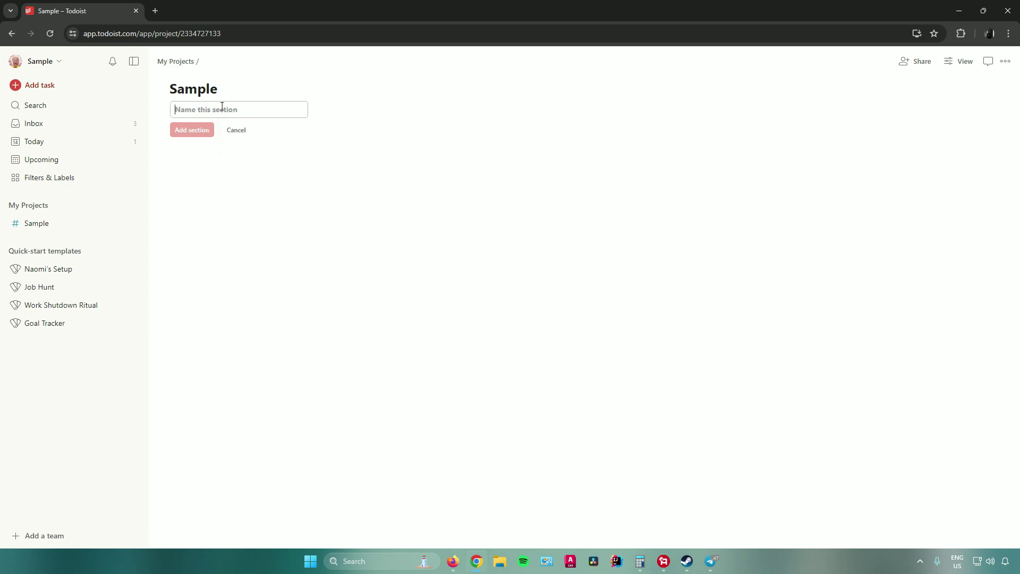
Add two sections named Section 1 and Section 2 to the Sample project's board
type("Section 1")
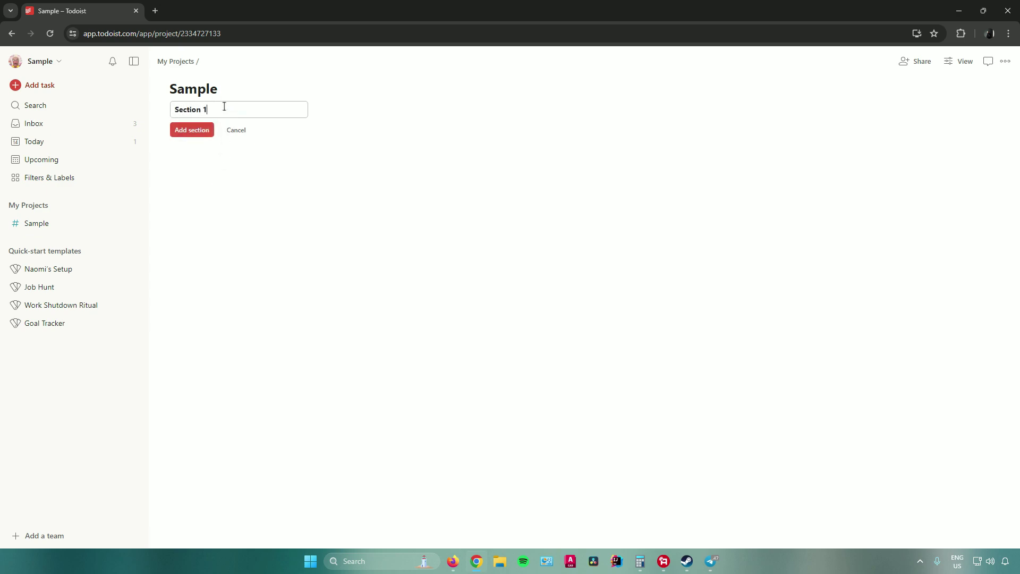
left_click(191, 130)
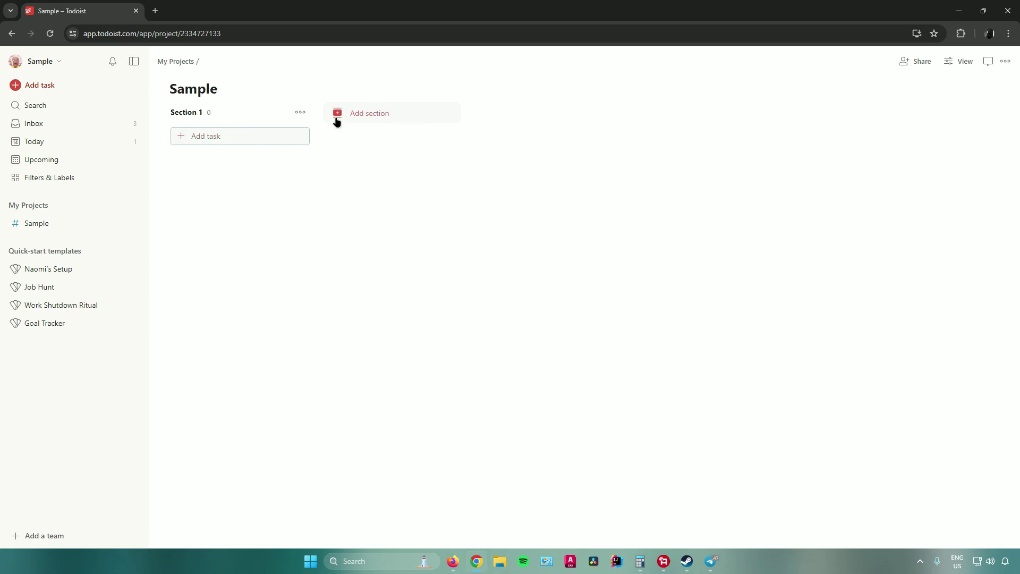
left_click(337, 120)
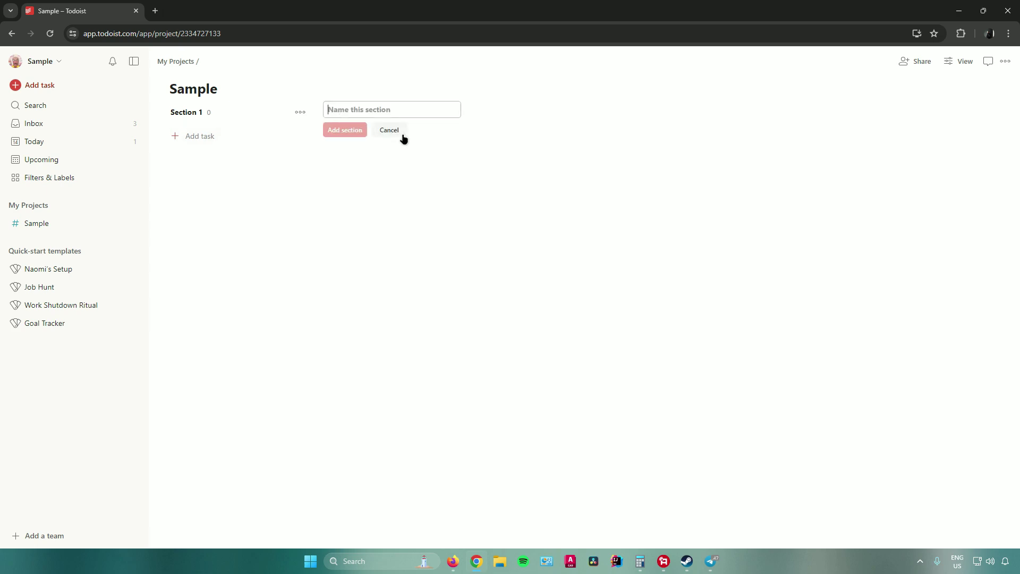
type("Sectui")
key("BackSpace")
key("BackSpace")
type("ion 2")
key("Return")
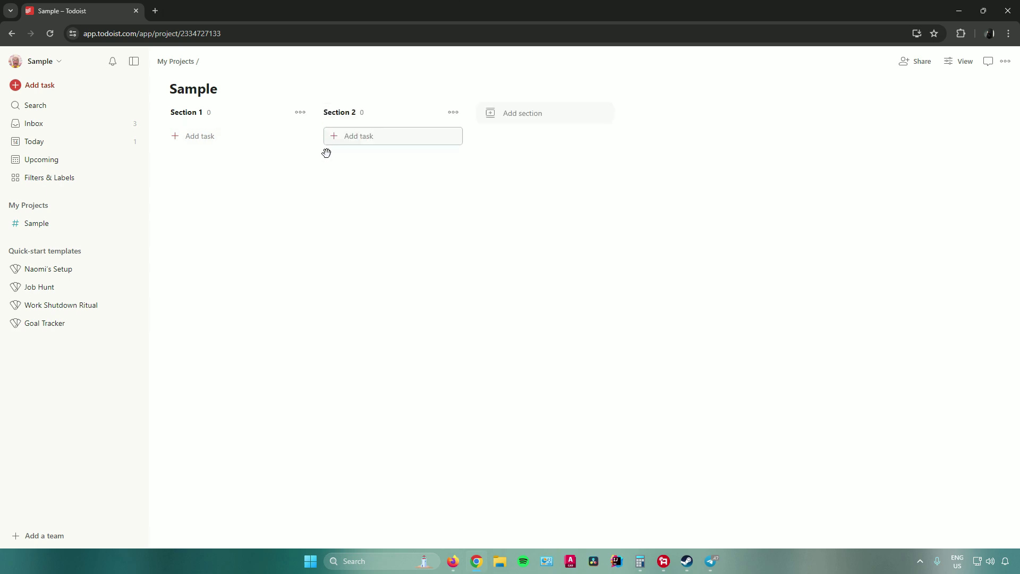
Add a task named Meeting to Section 1 with the description "meeting with..." and the due date 15 June
mouse_move(317, 155)
left_click(194, 139)
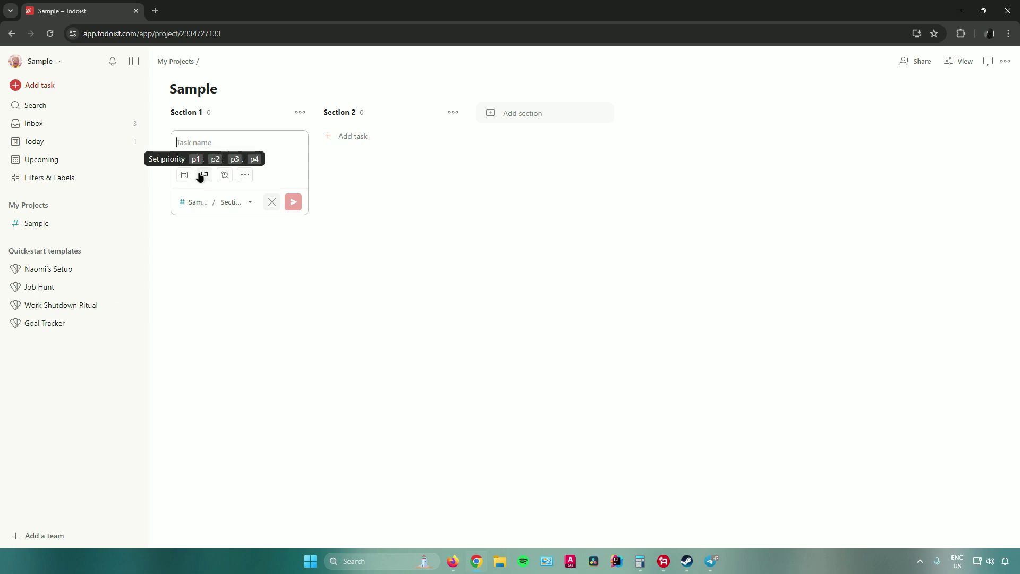
left_click(244, 175)
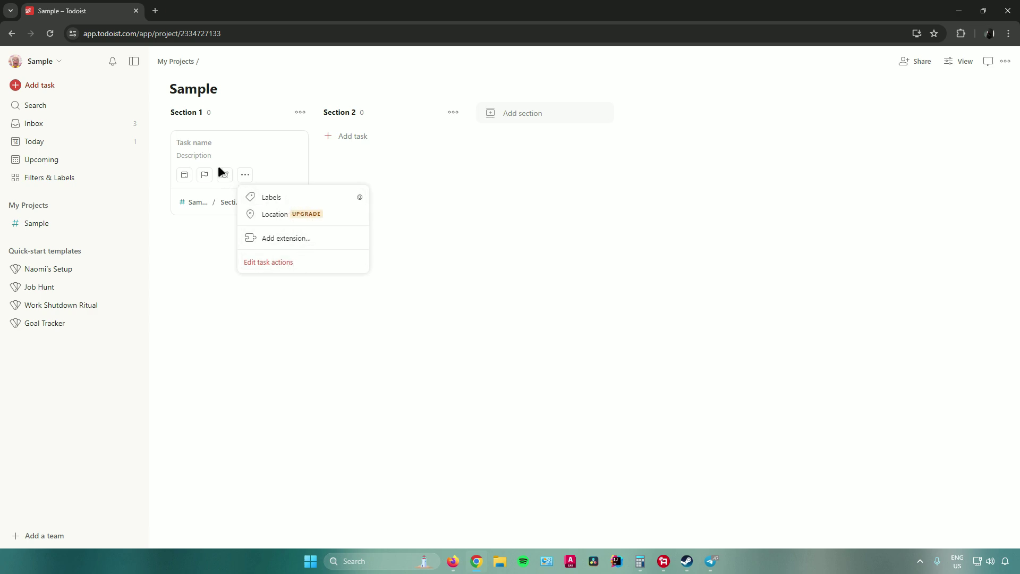
left_click(200, 141)
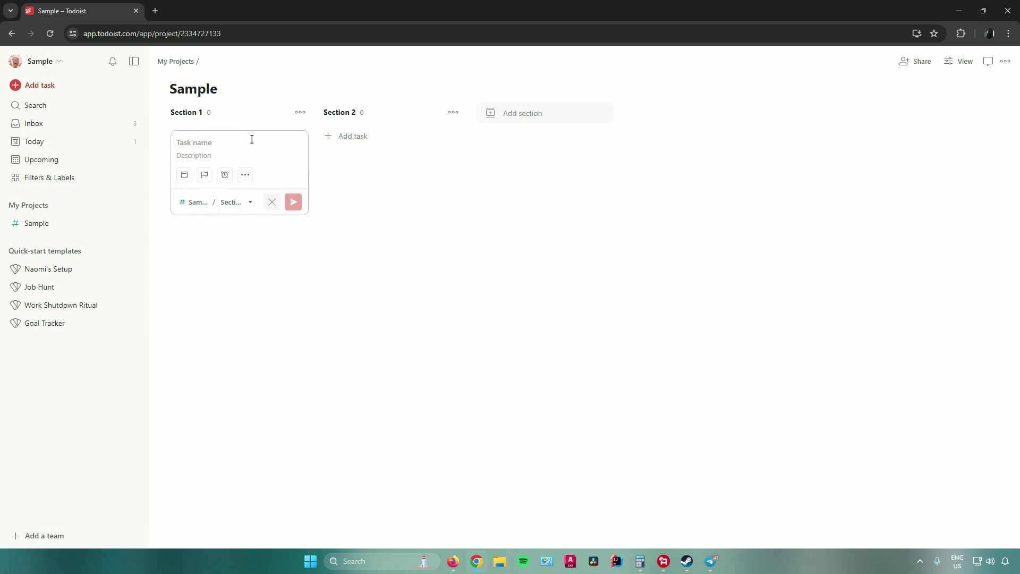
type("Meeting")
left_click(218, 156)
type("me")
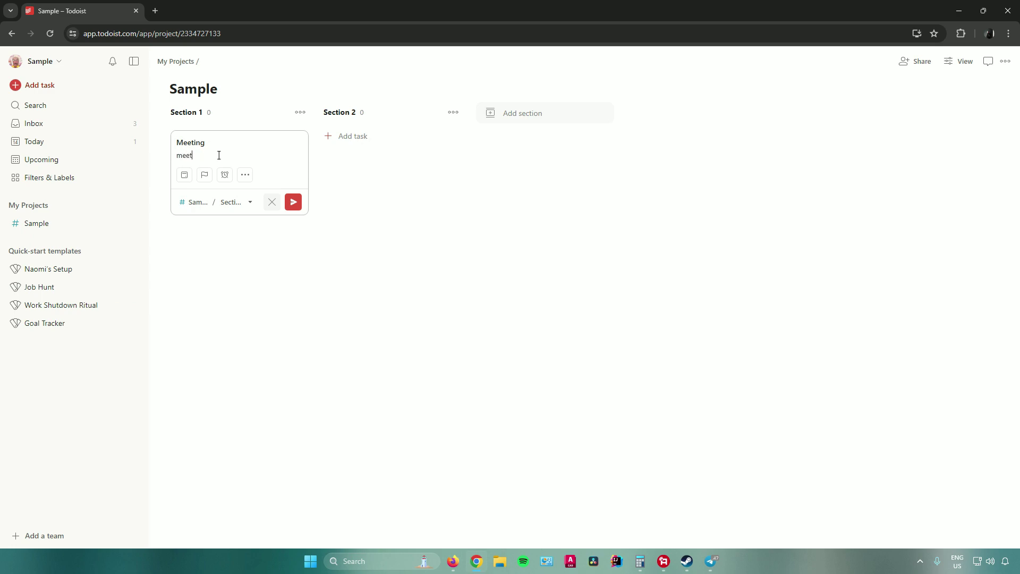
left_click(183, 176)
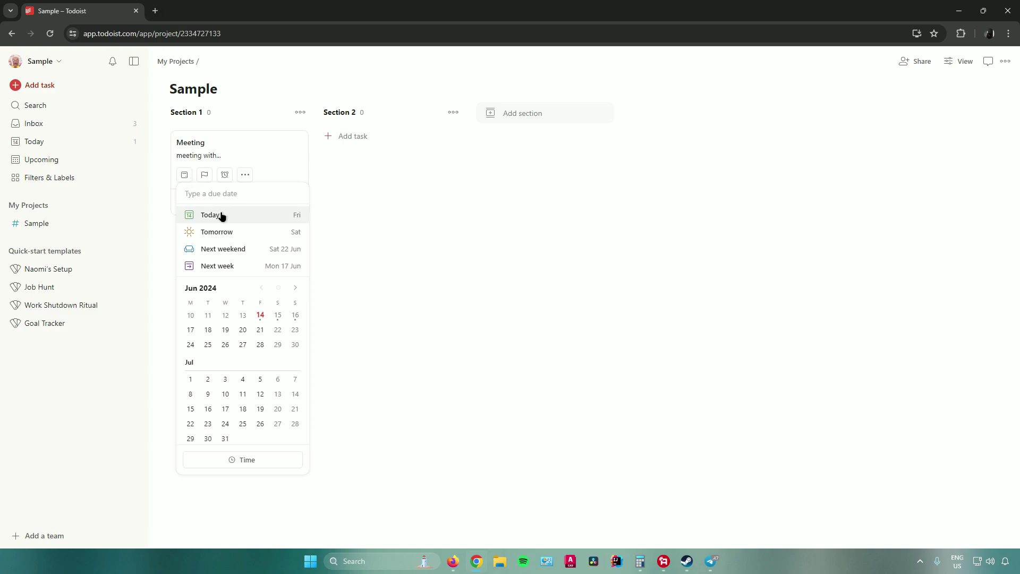
left_click(277, 316)
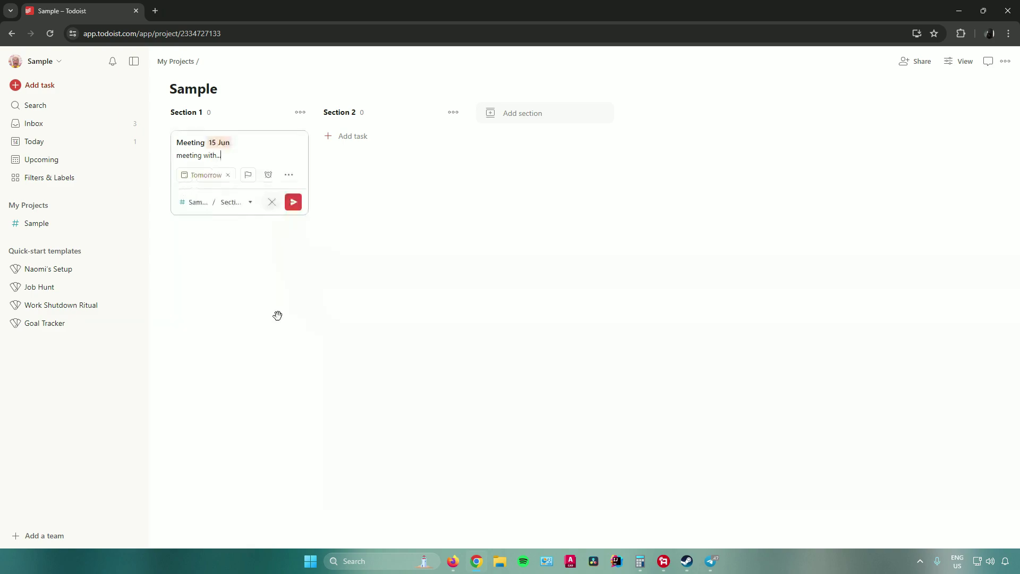
left_click(292, 203)
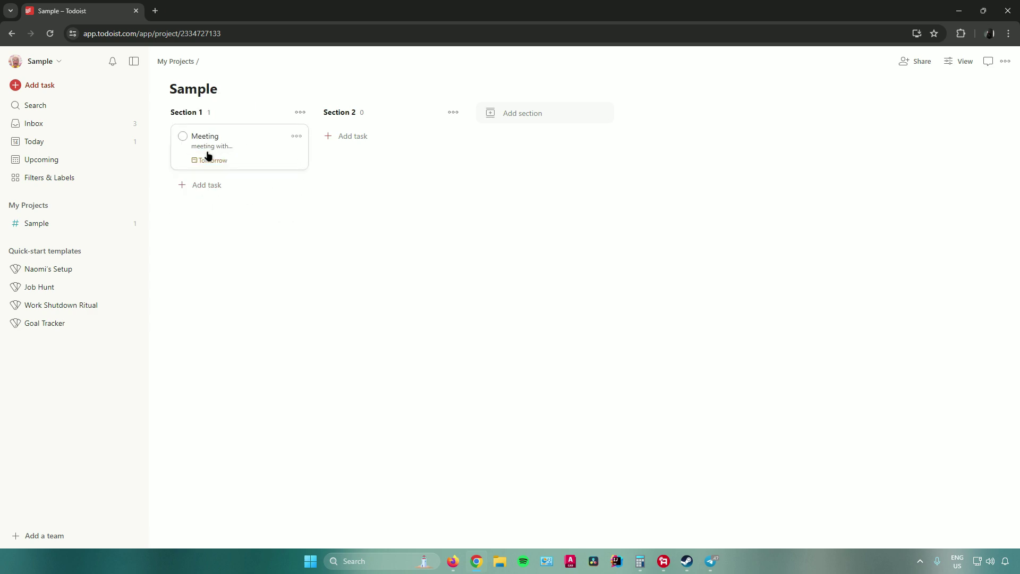
Add a task named Meeting to Section 2 with the description "meeting with...", the due date 16 June and Priority 1
left_click(359, 135)
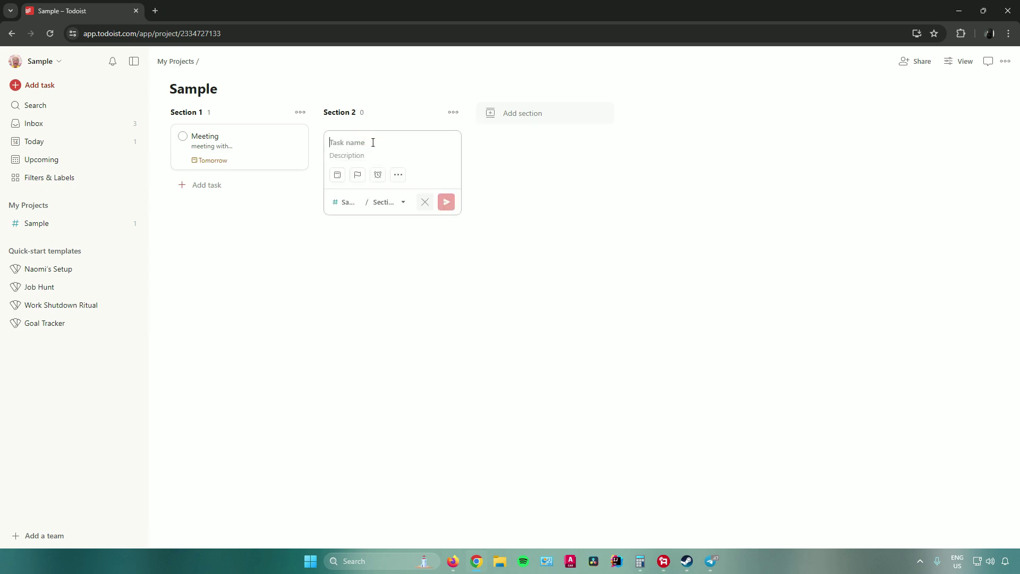
type("ME")
left_click(371, 155)
type("meeting with...")
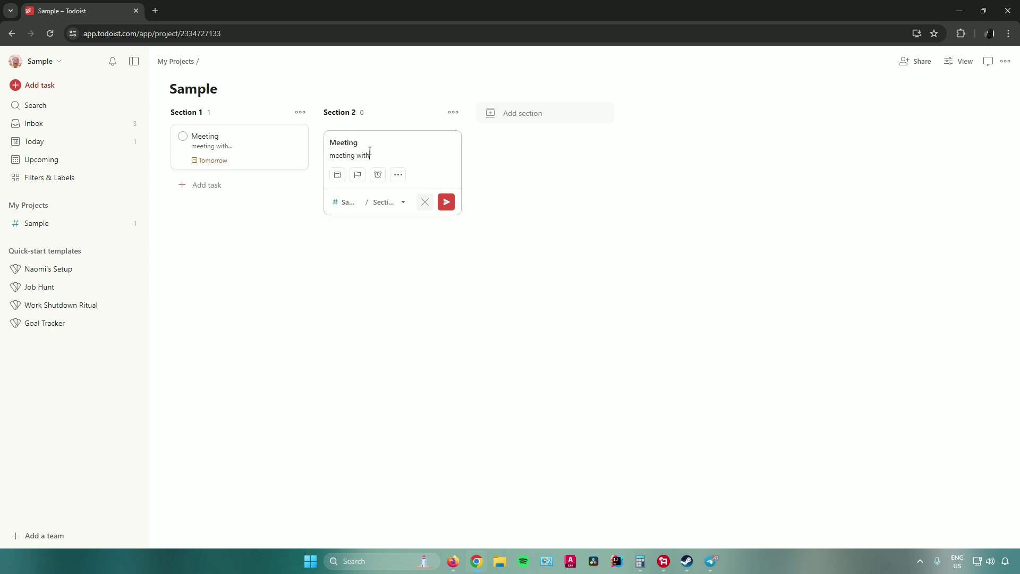
left_click(337, 175)
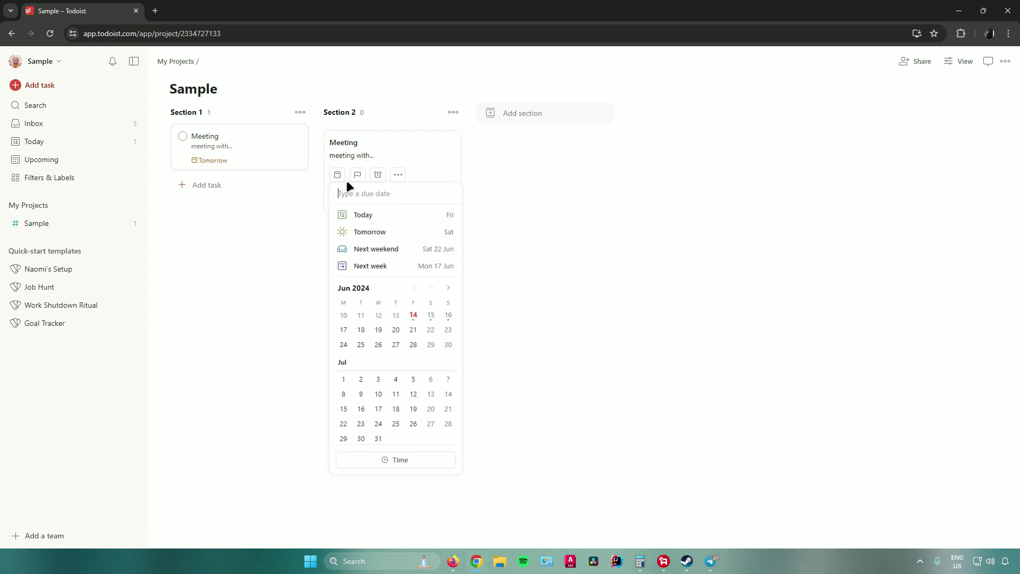
left_click(449, 316)
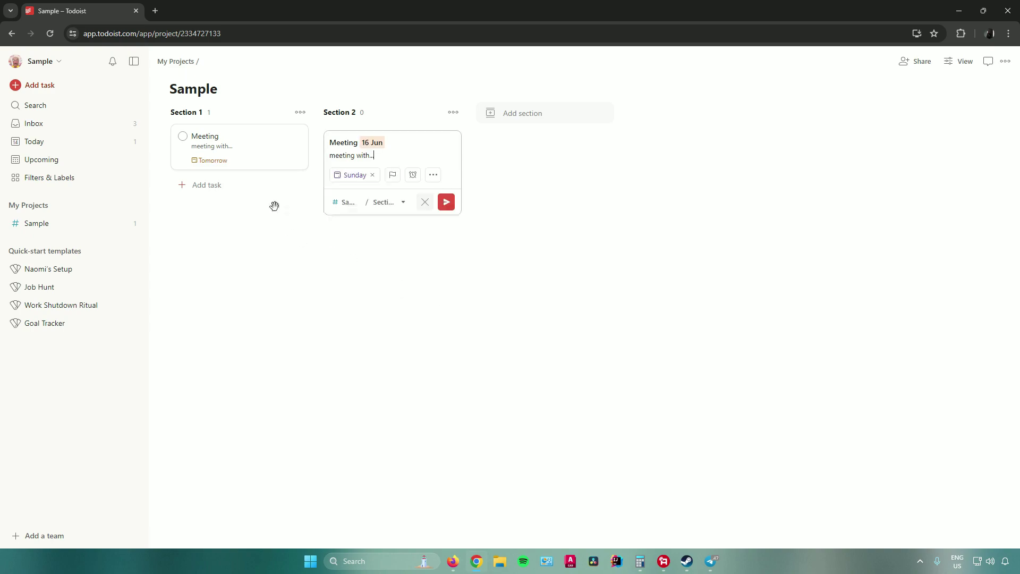
left_click(393, 175)
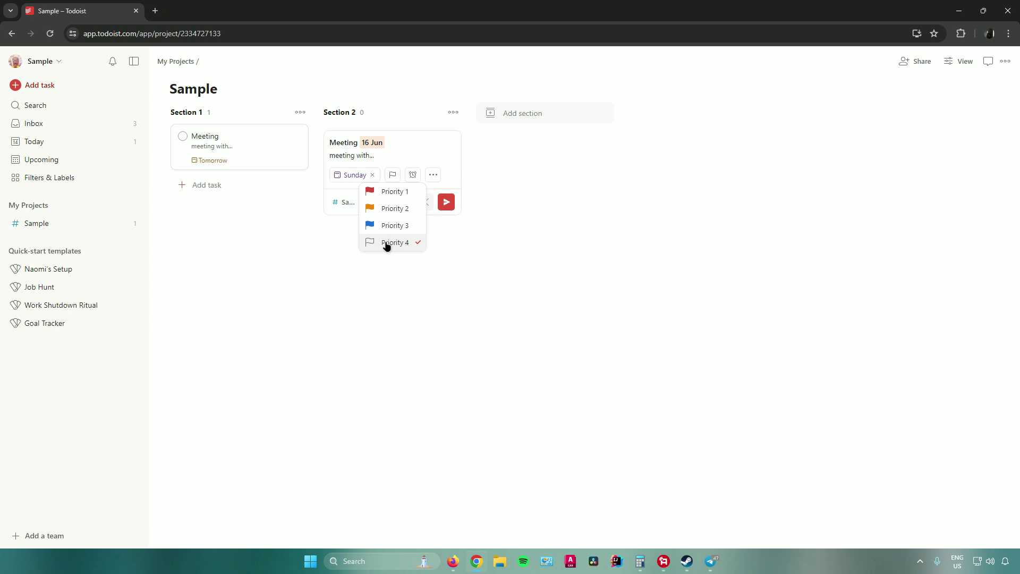
left_click(393, 193)
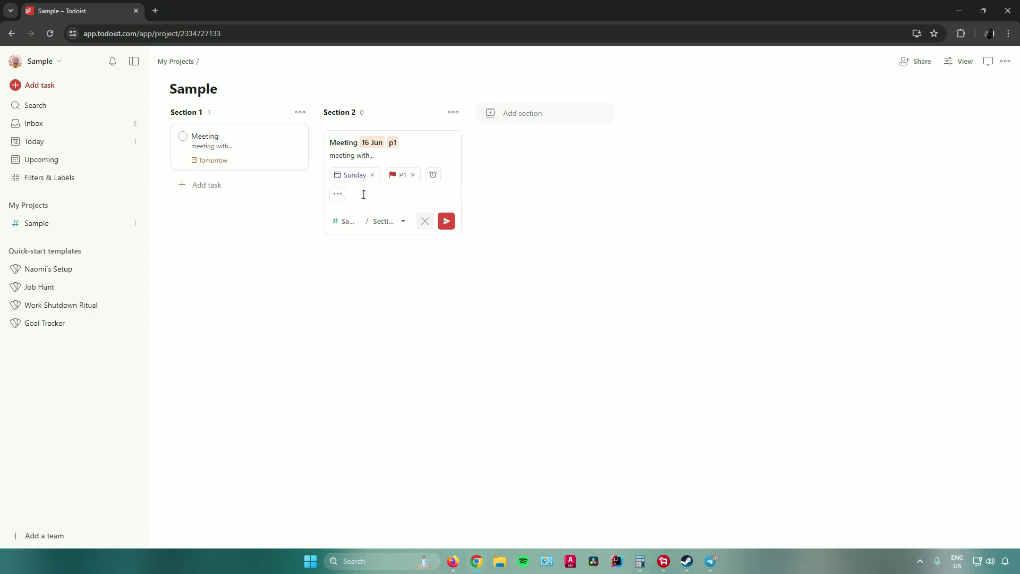
left_click(445, 221)
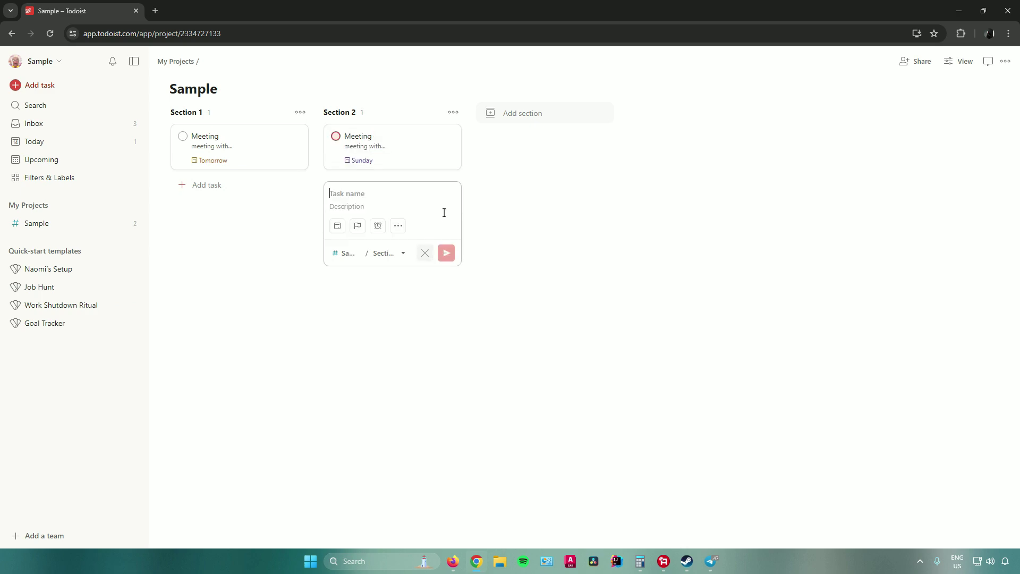
left_click(471, 207)
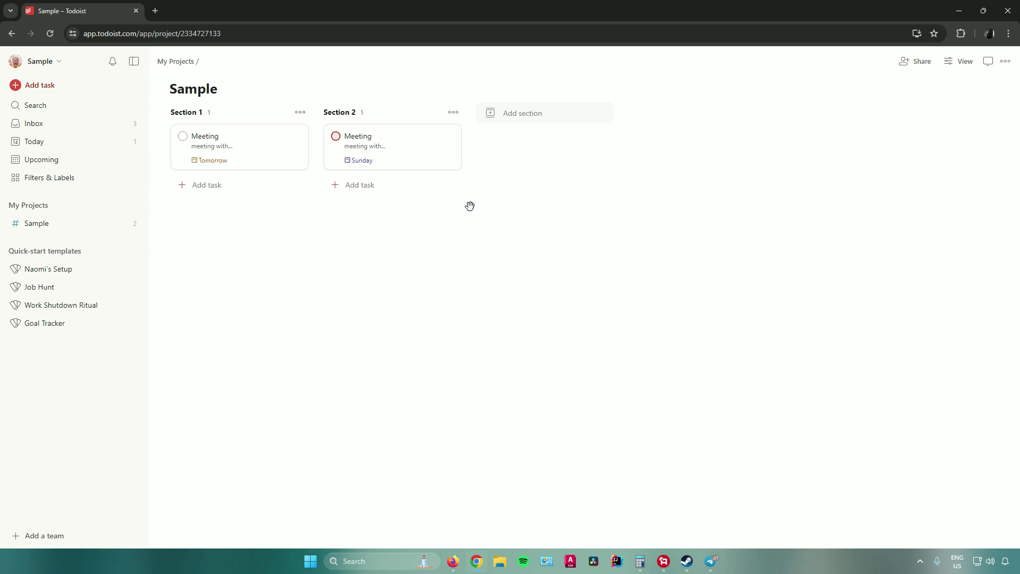
Look through the available actions for Section 1 and for its Meeting task
left_click(301, 113)
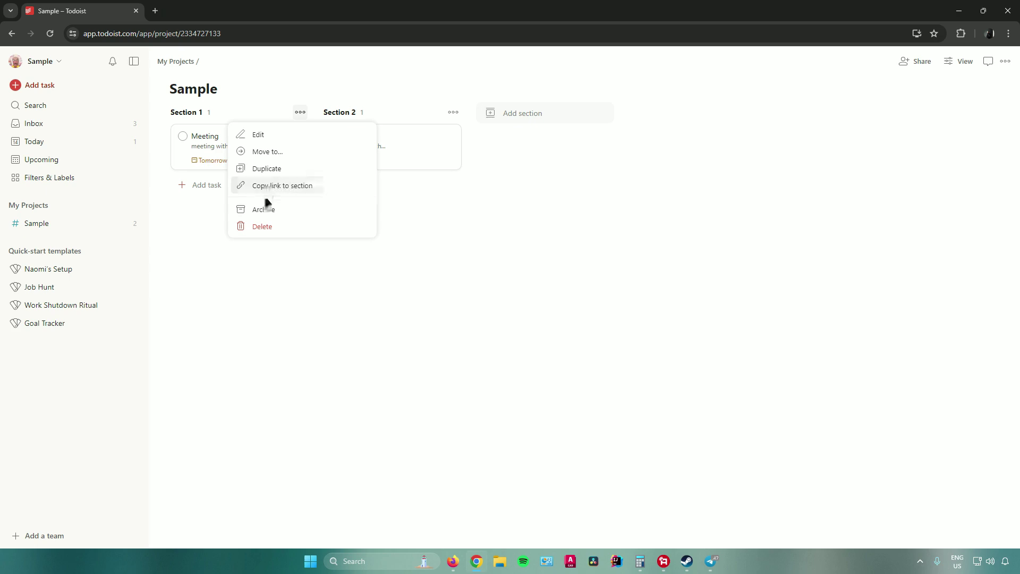
left_click(393, 223)
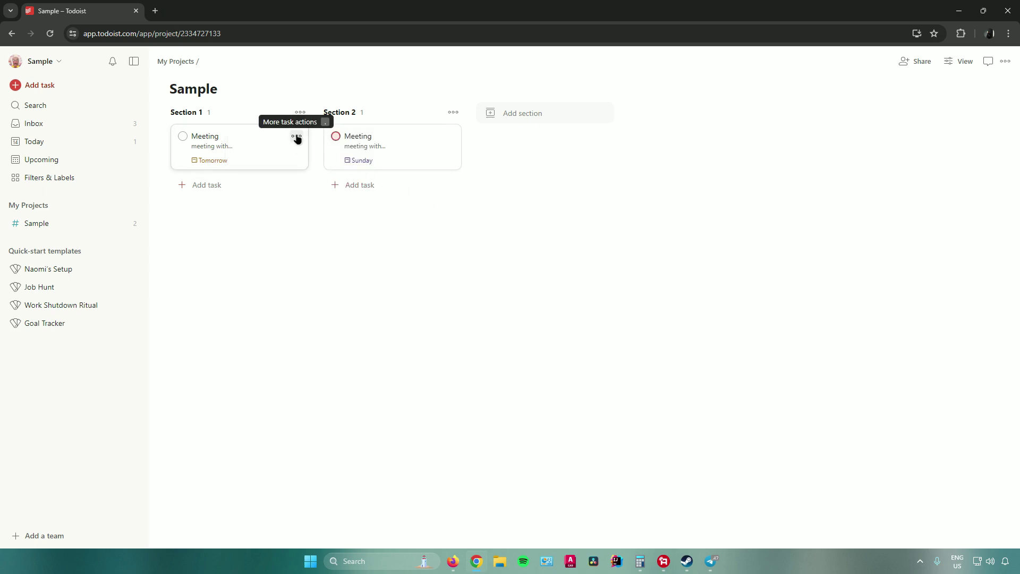
left_click(296, 138)
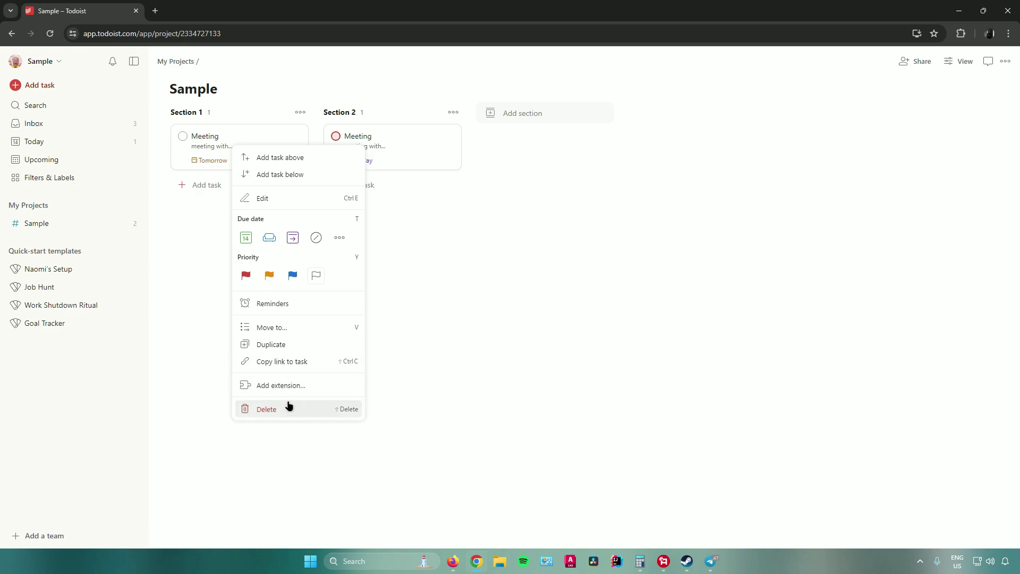
left_click(481, 329)
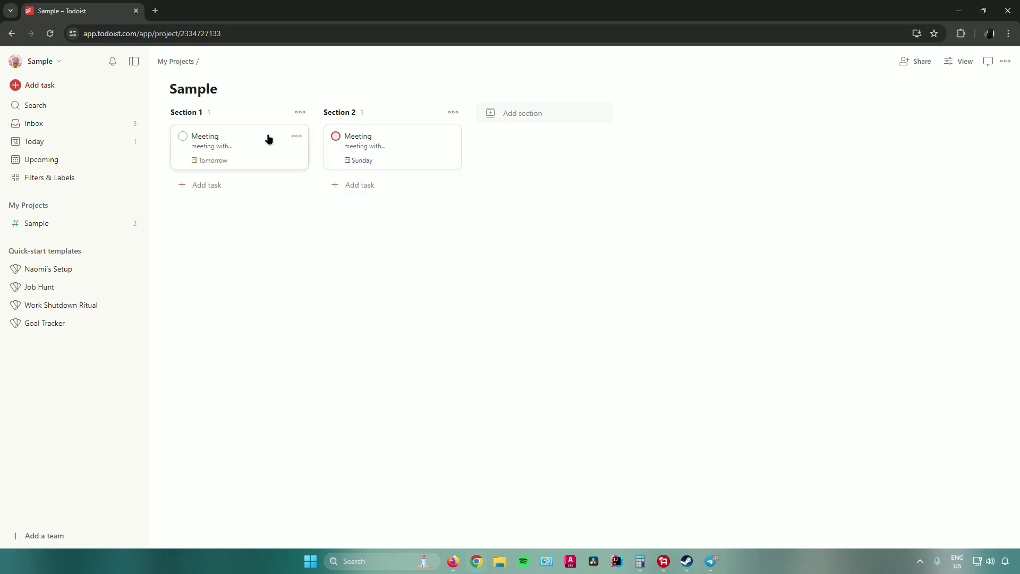
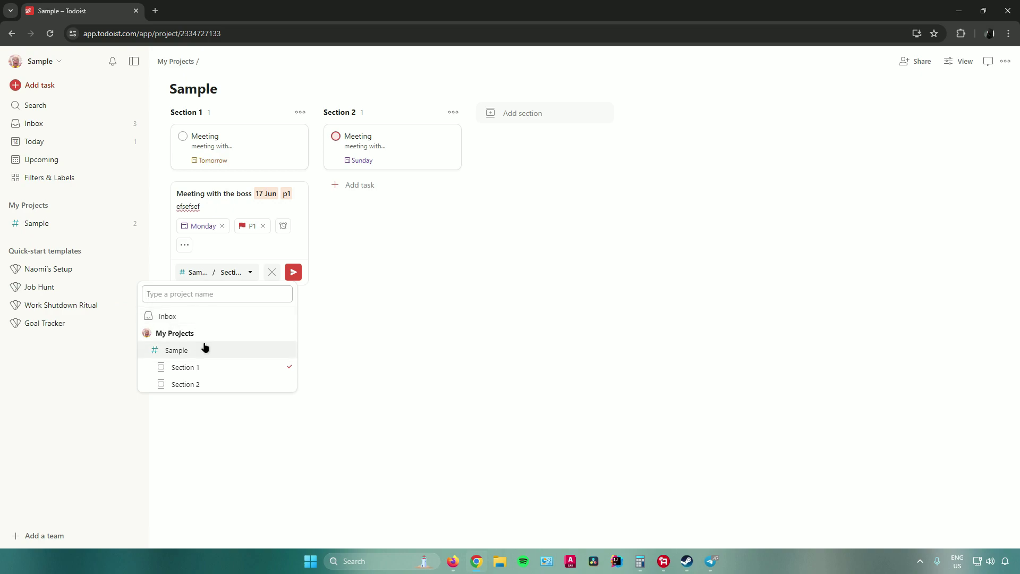
Assign the new "Meeting with the boss" task to Inbox, add it, and show the Inbox with its introductory tip dismissed
left_click(188, 317)
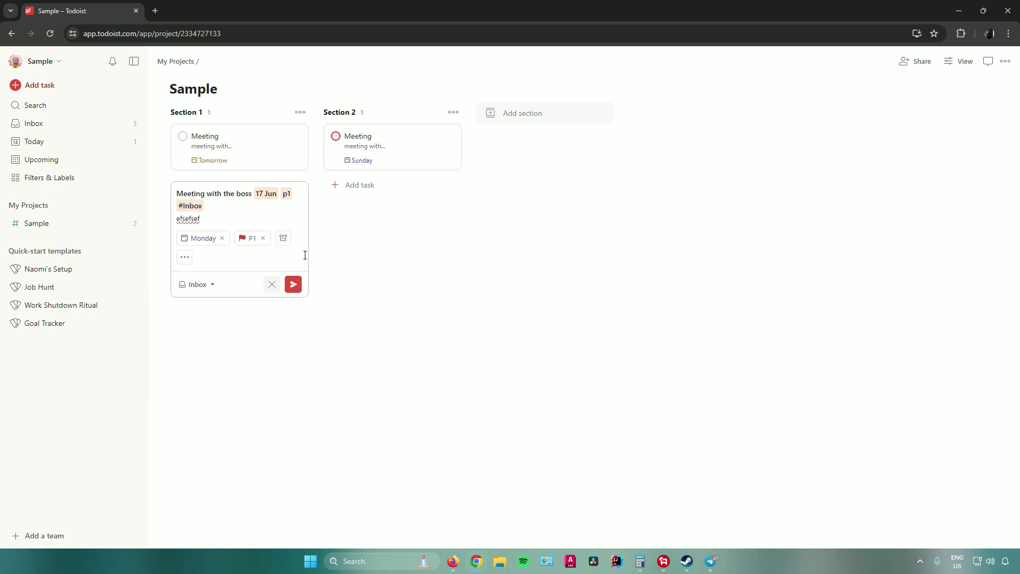
left_click(294, 284)
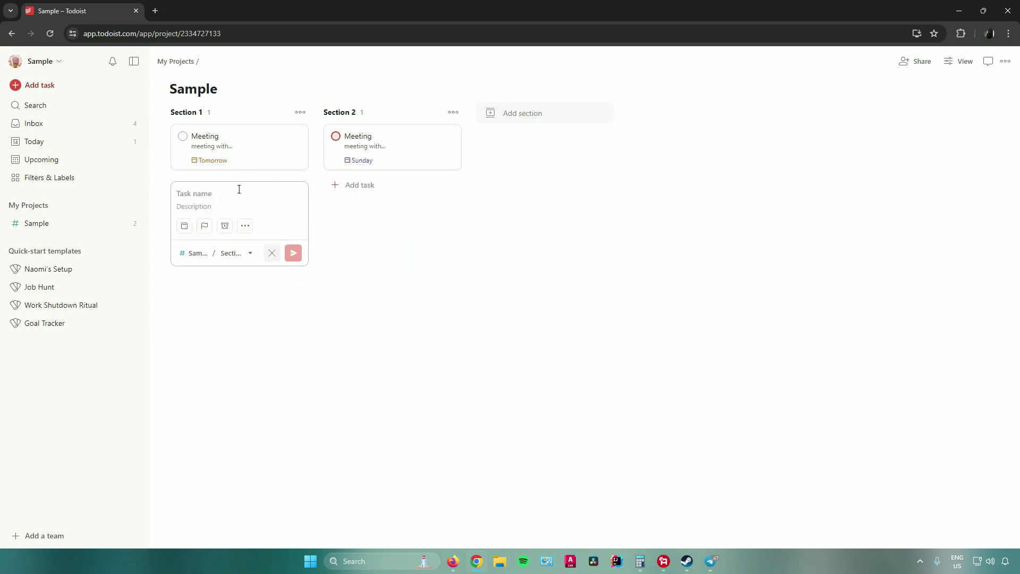
left_click(58, 123)
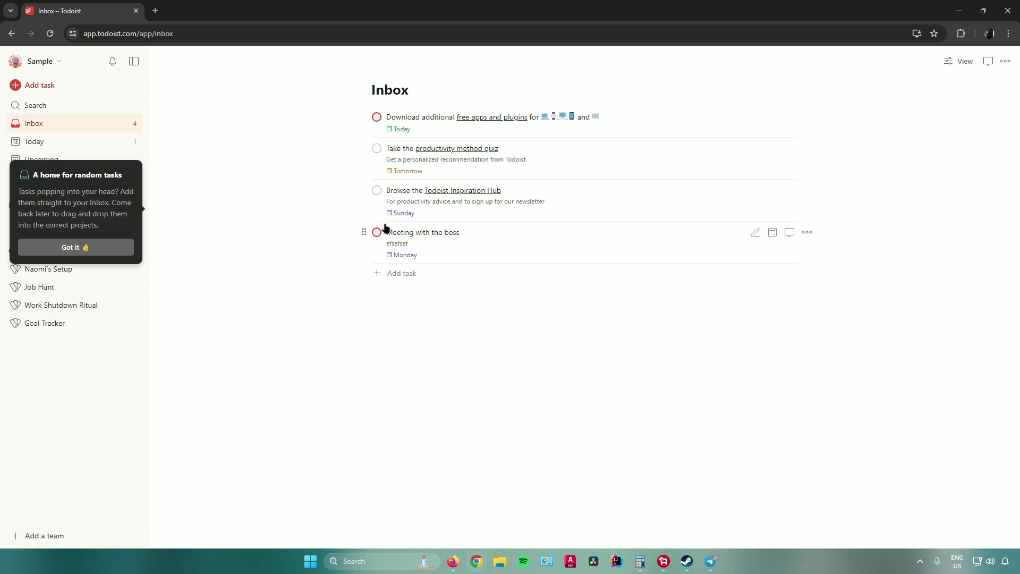
left_click(319, 320)
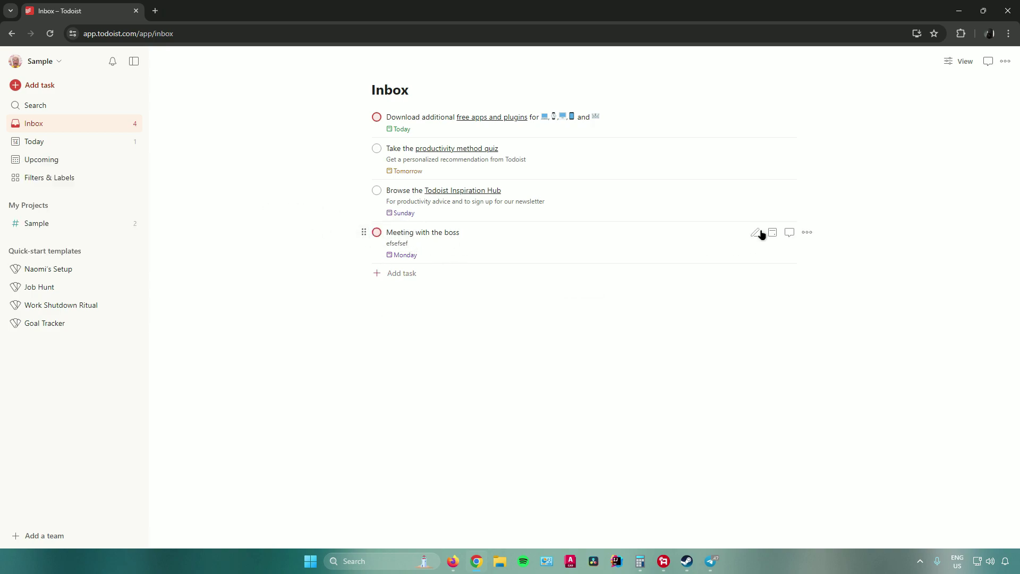
Examine the edit form and additional task actions of the "Meeting with the boss" task in the Inbox
left_click(754, 232)
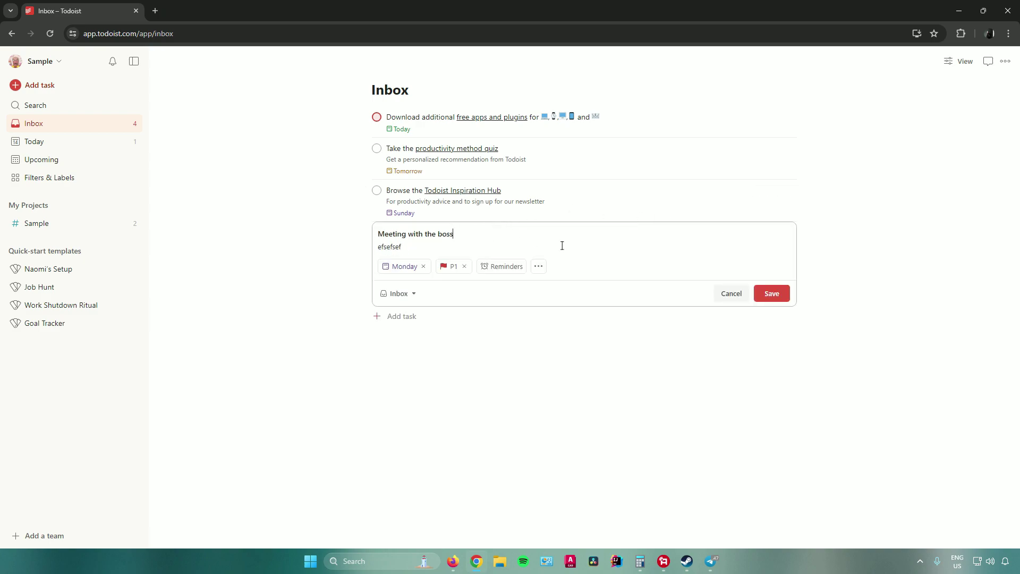
left_click(755, 290)
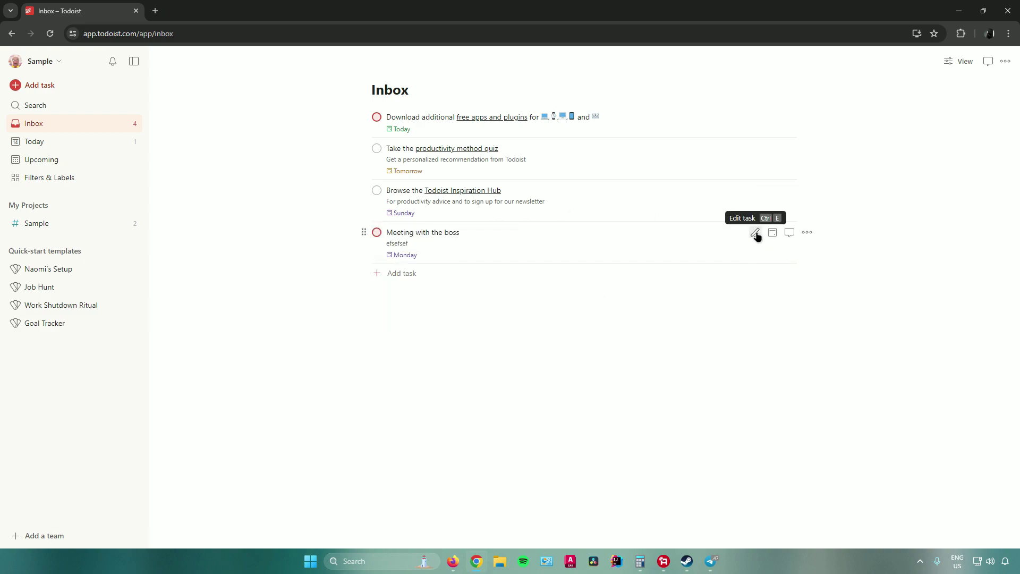
left_click(755, 232)
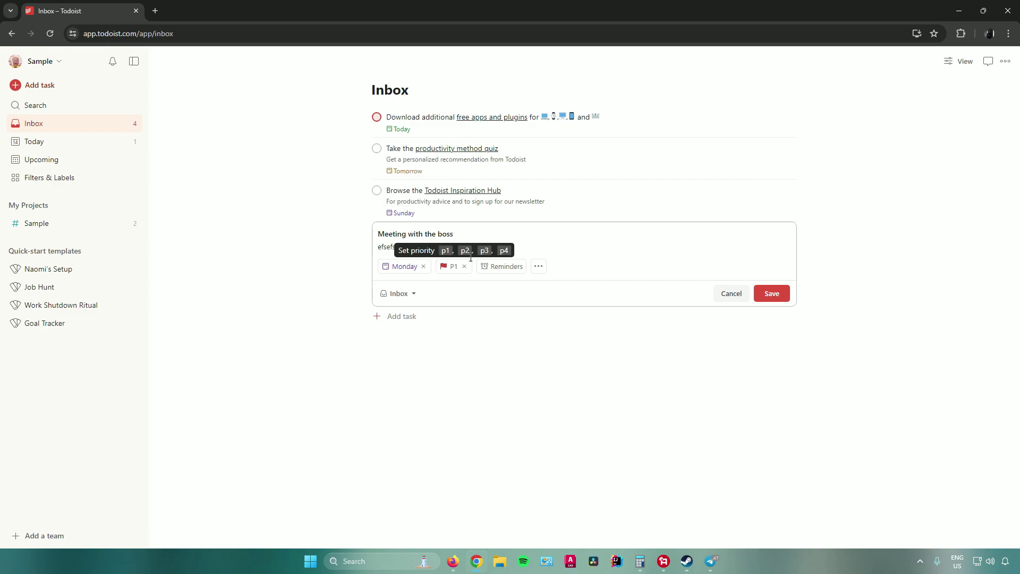
left_click(538, 266)
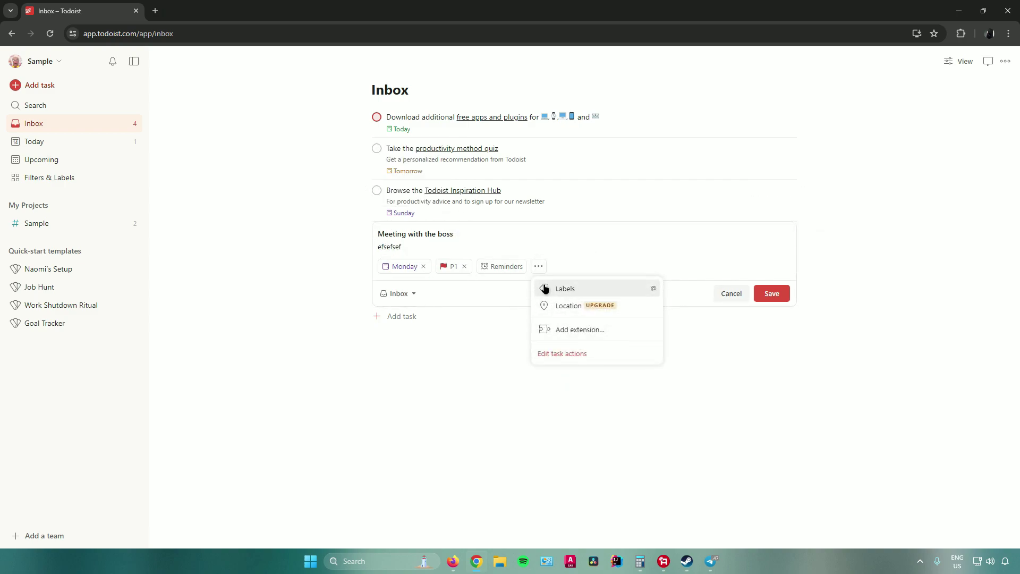
left_click(727, 293)
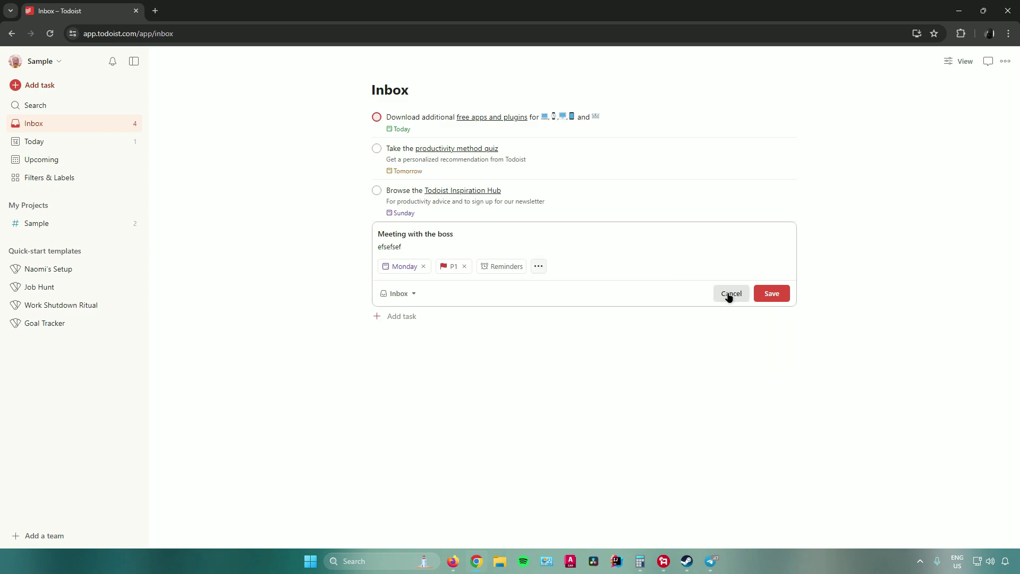
left_click(729, 295)
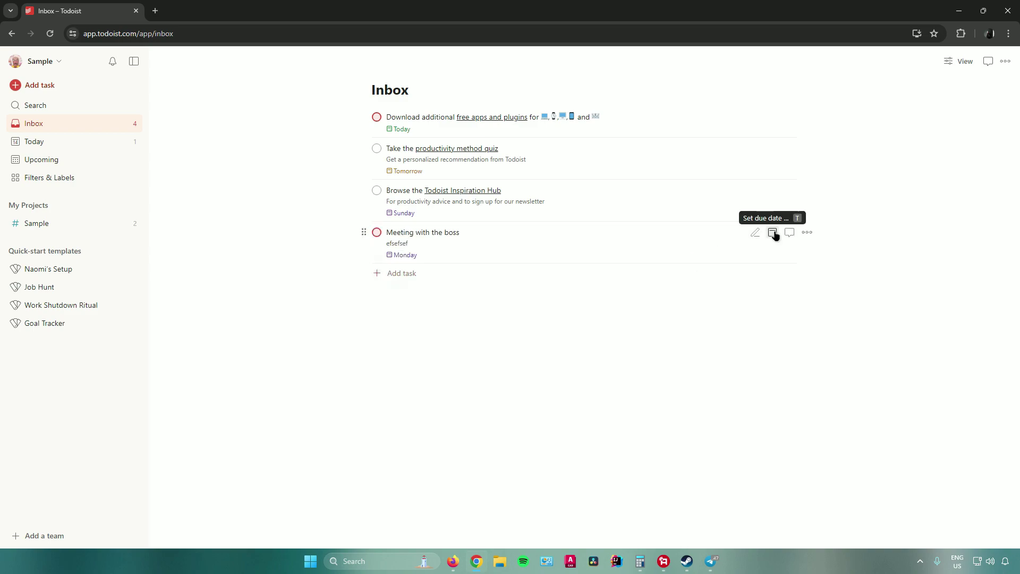
left_click(806, 233)
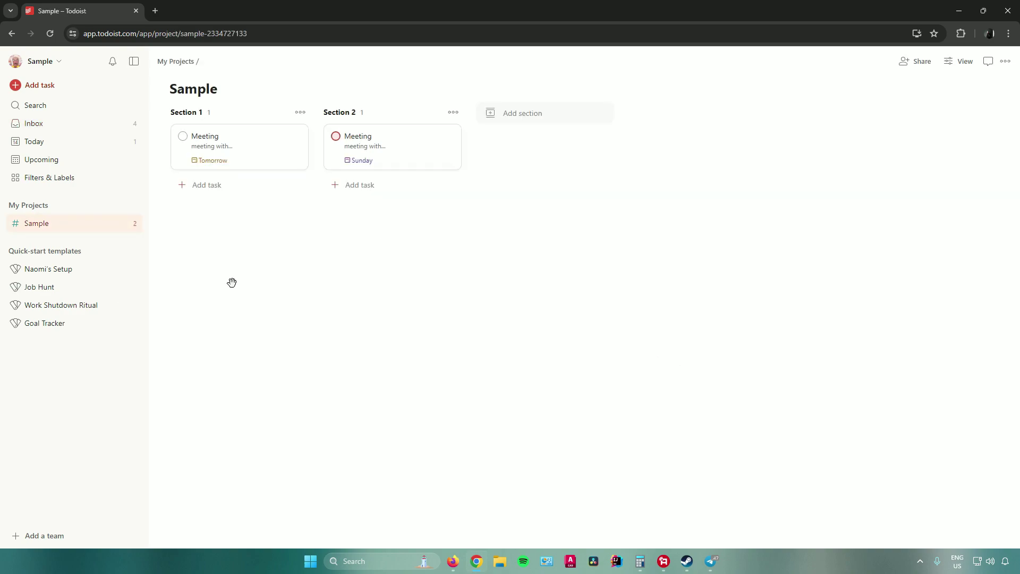
Add a sub-task named Subtask to the Meeting task in the Sample project's Section 1 and close the task details
left_click(237, 145)
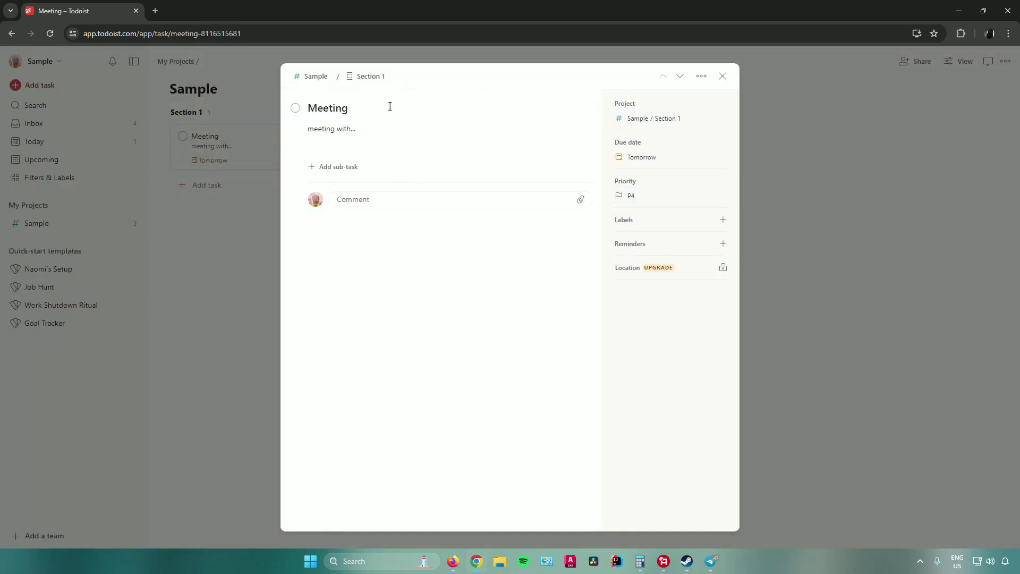
left_click(336, 167)
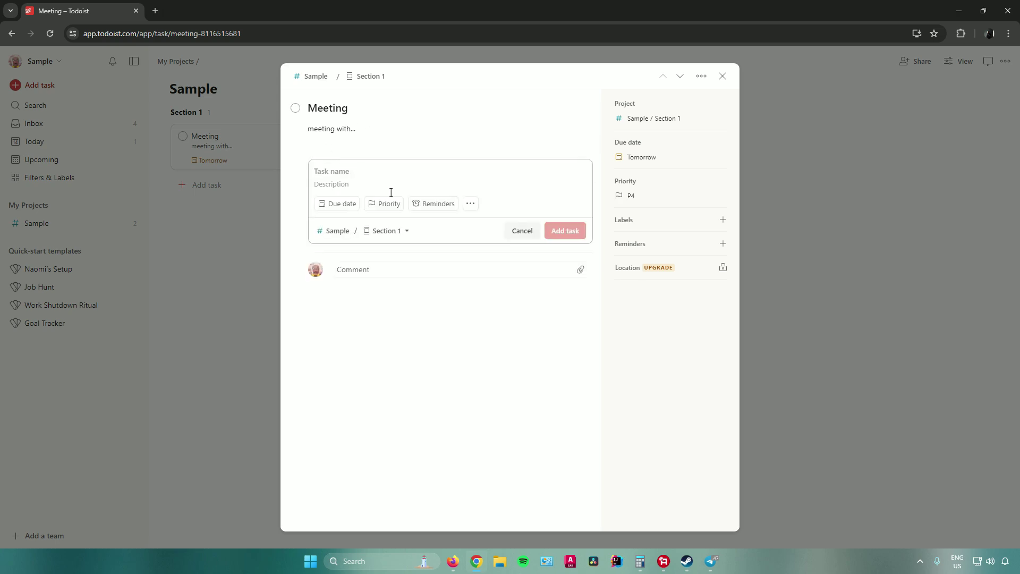
type("Subtask")
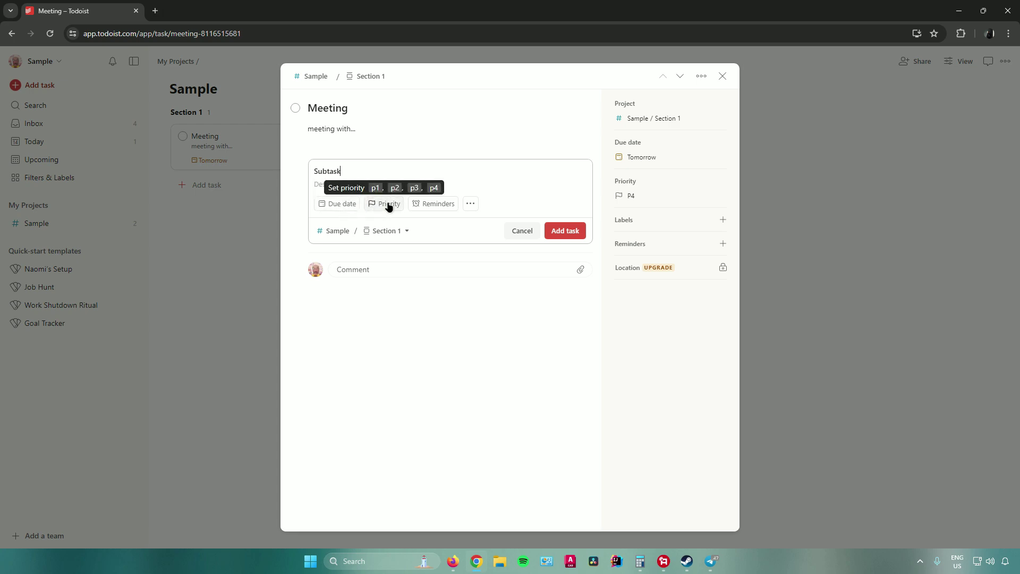
left_click(470, 204)
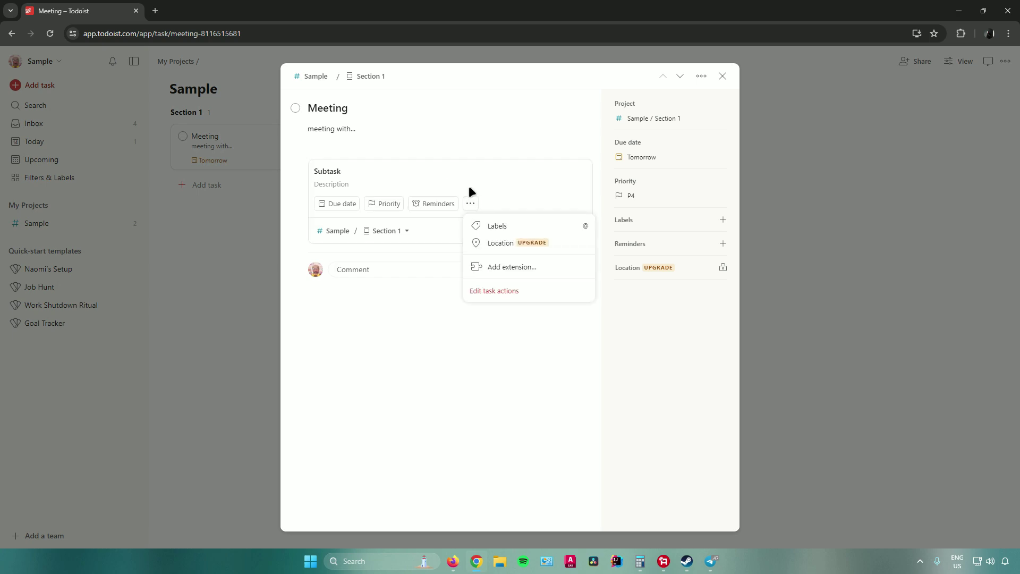
left_click(495, 197)
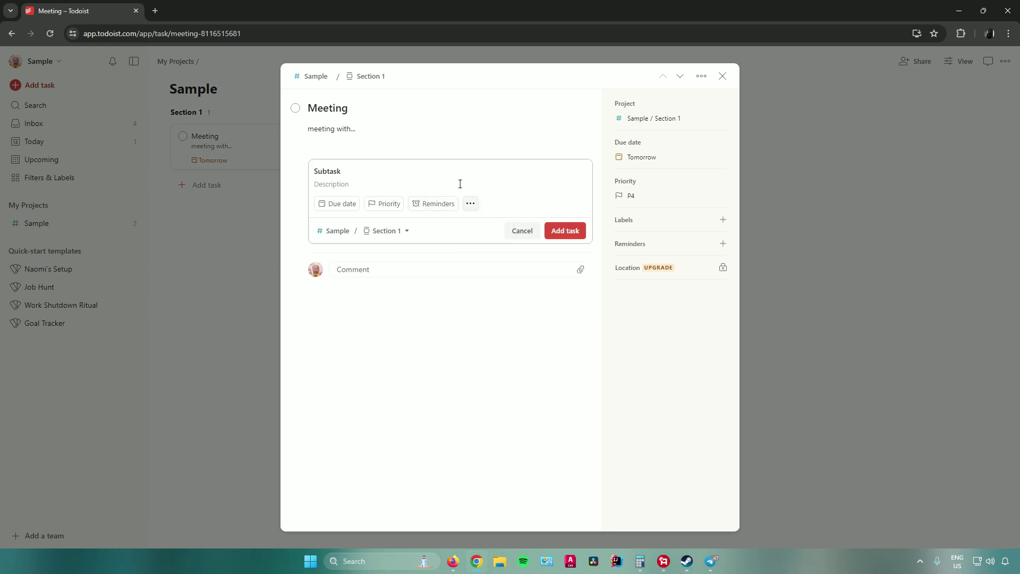
left_click(562, 231)
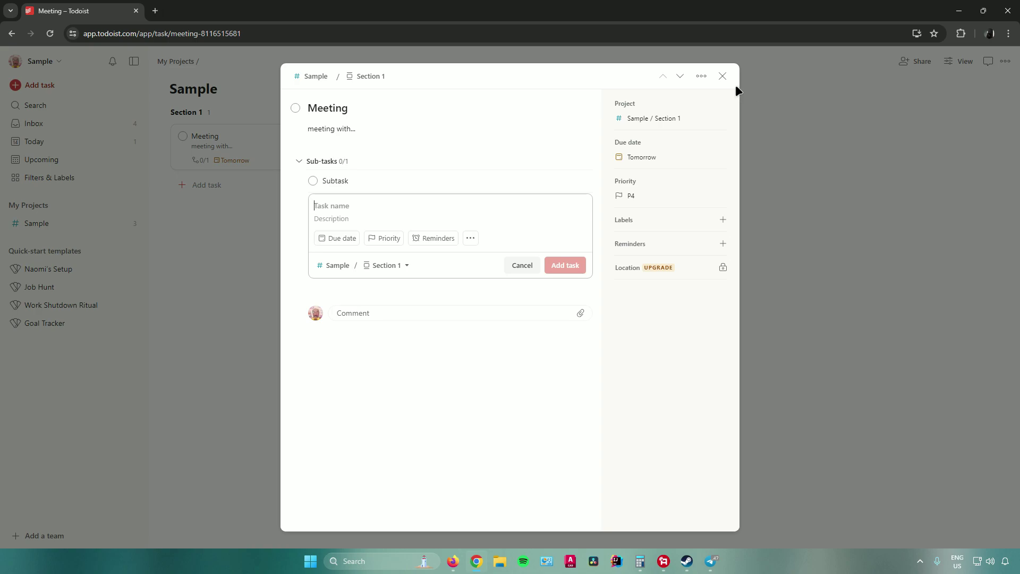
left_click(722, 76)
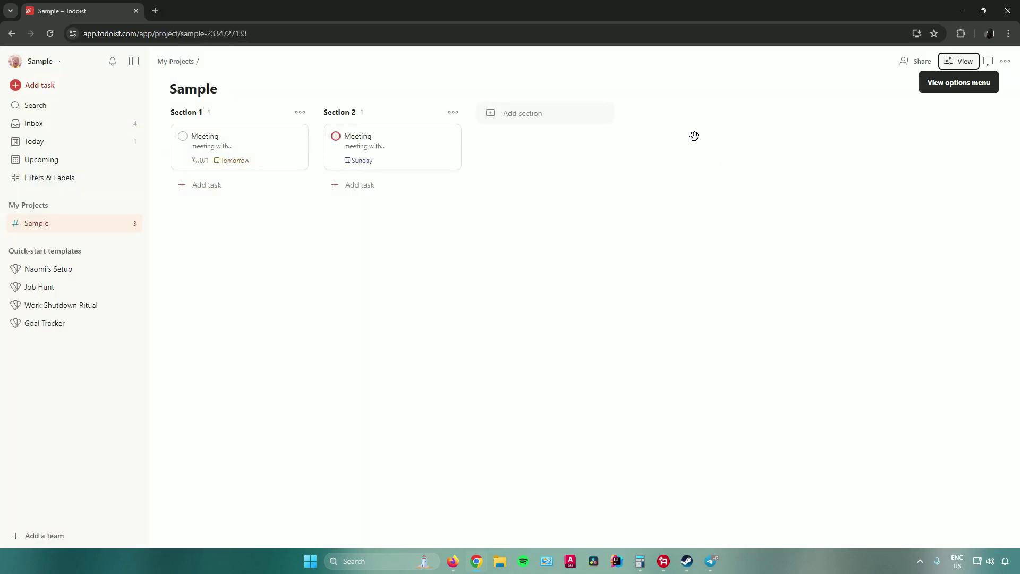
Review the Sample project's share options, including Invite From Project, and open its view options
left_click(908, 62)
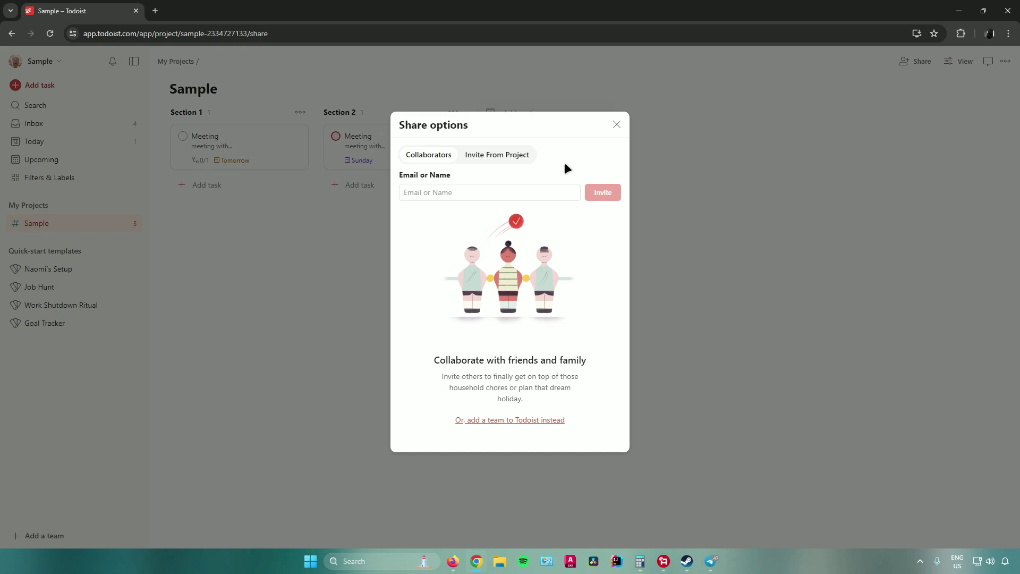
left_click(508, 155)
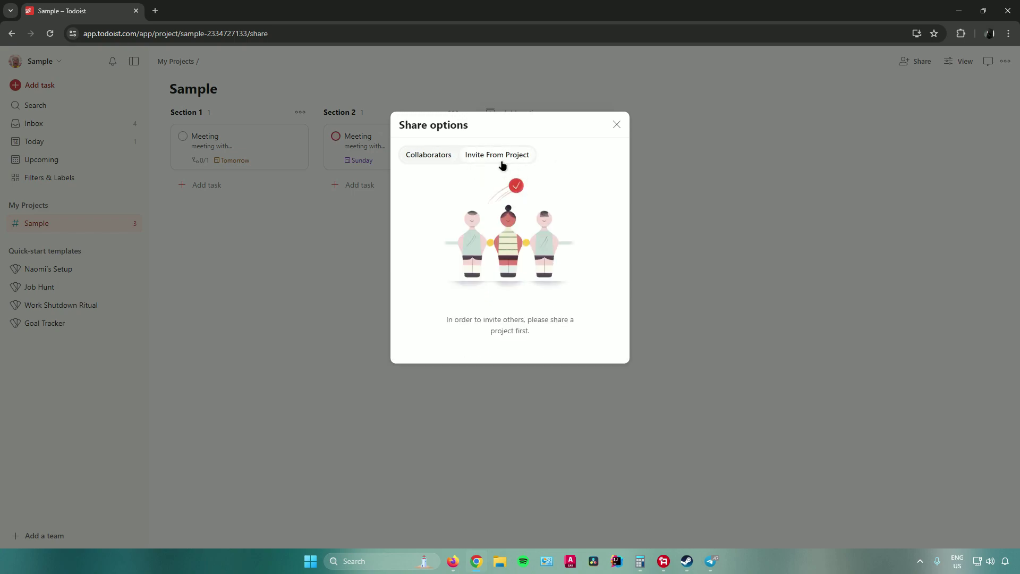
left_click(616, 125)
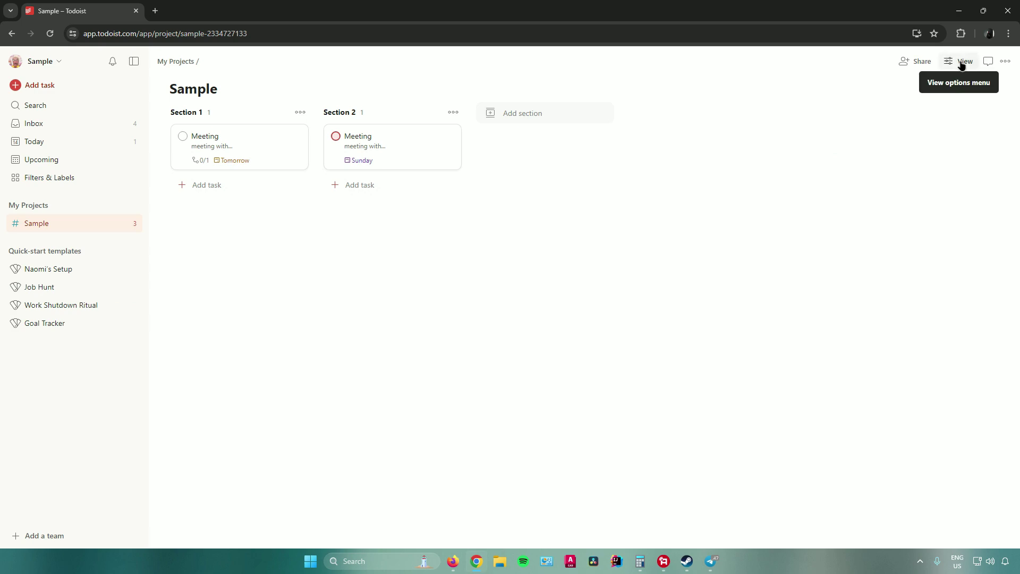
left_click(962, 63)
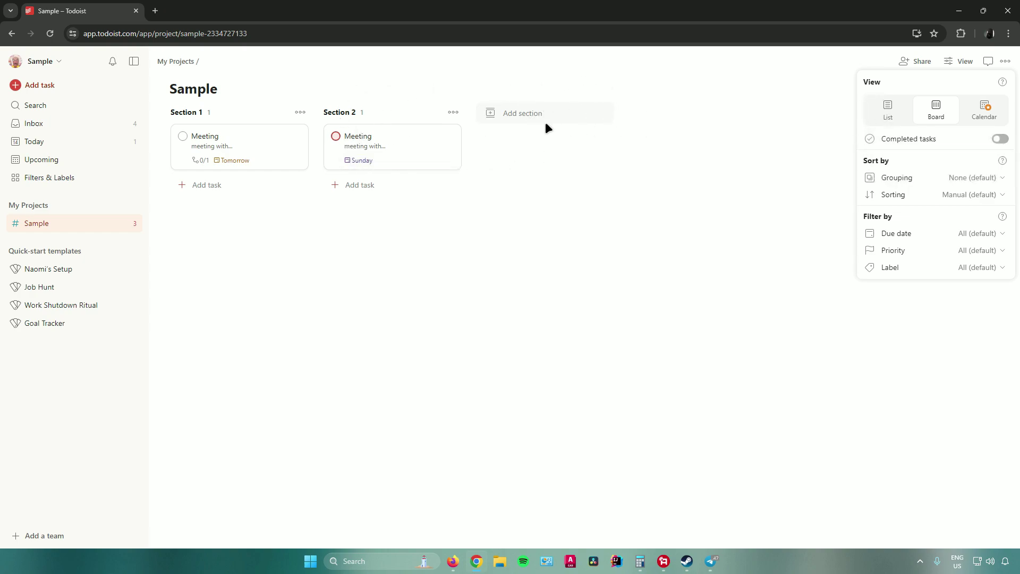
Switch the Sample project's layout from Board to List and close the view options
left_click(896, 117)
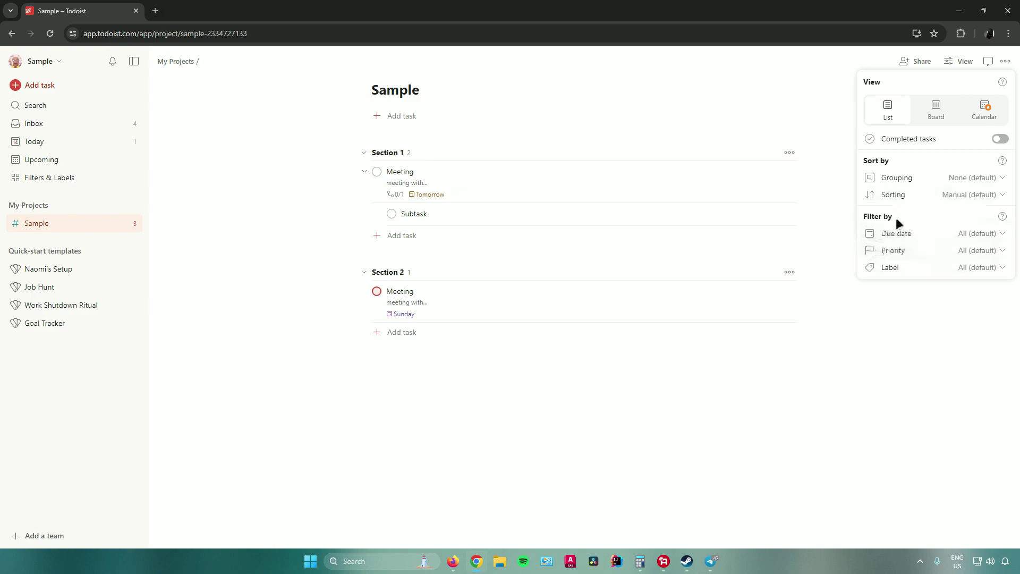
left_click(899, 313)
Review the Sample project's comments and activity window, close it, and look through the additional project actions
left_click(985, 63)
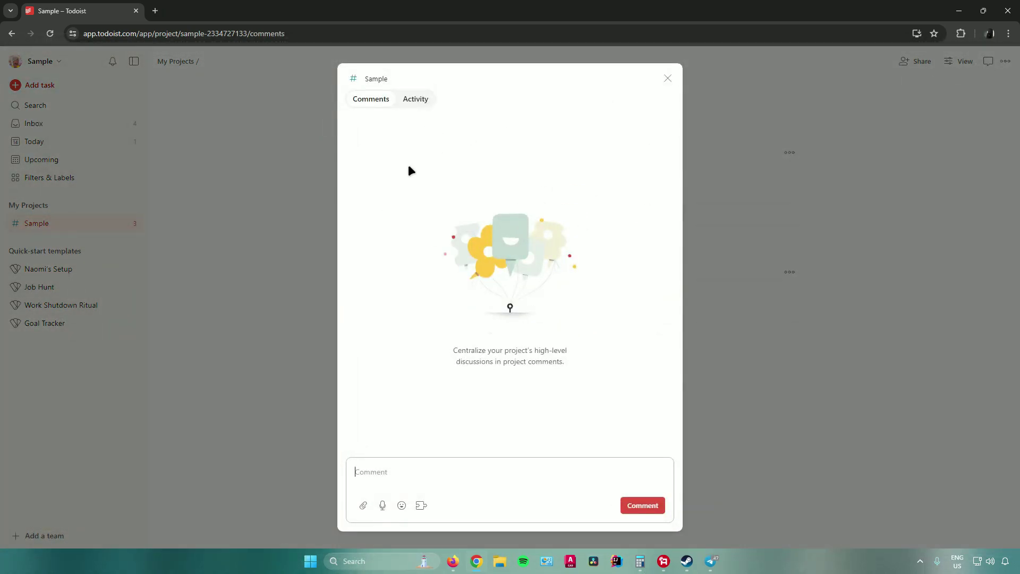
left_click(408, 100)
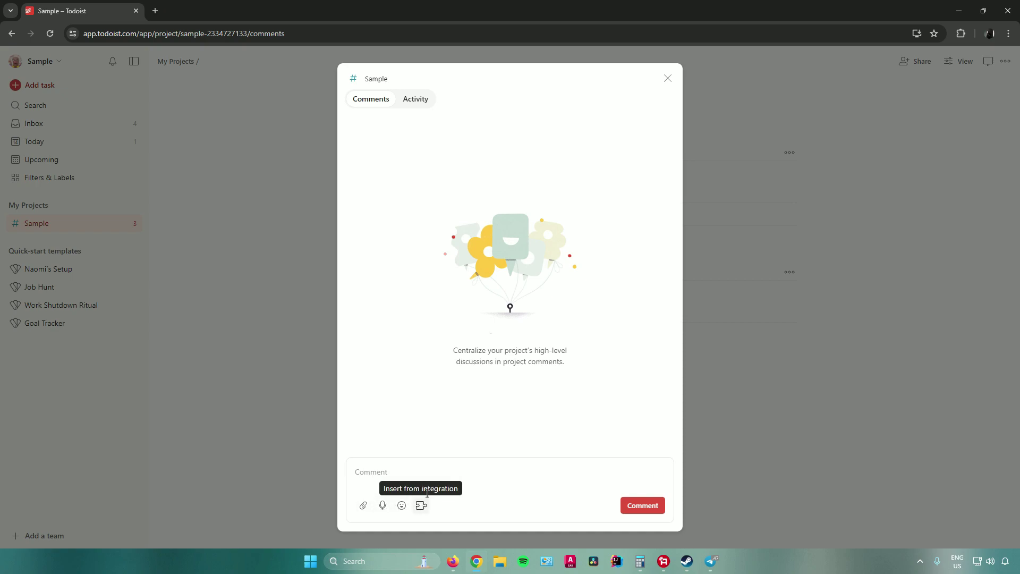
left_click(668, 79)
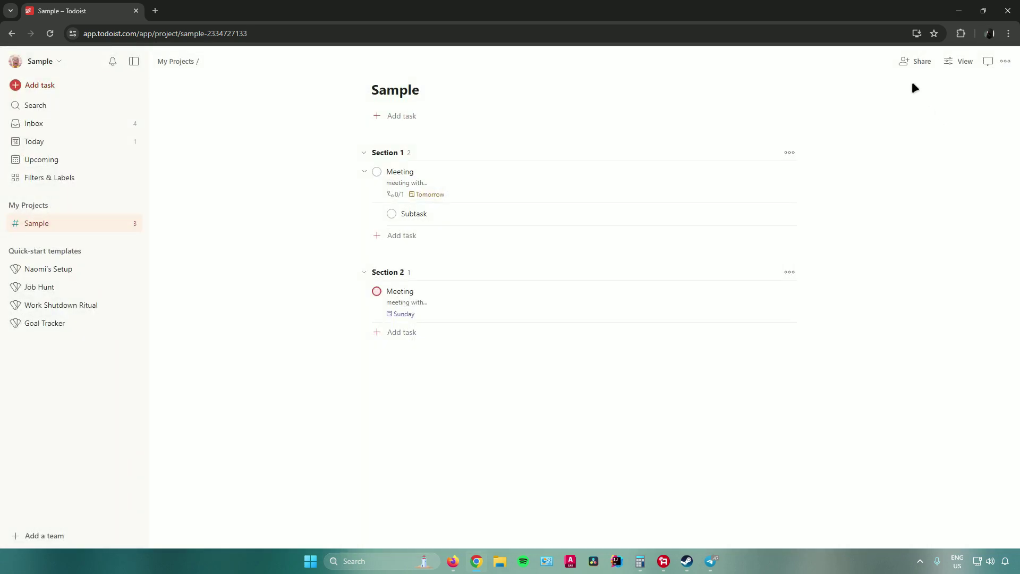
left_click(1004, 61)
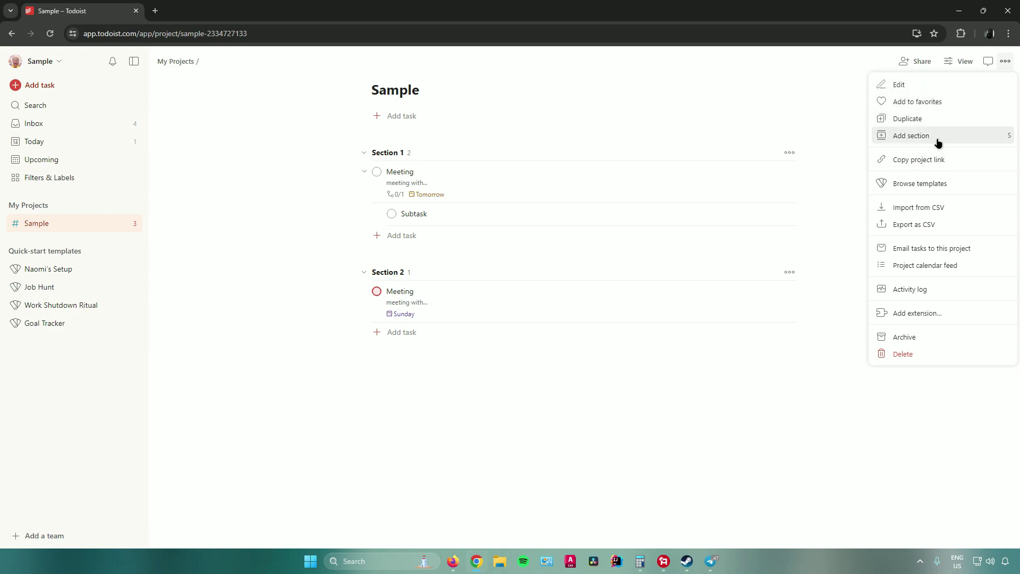
left_click(313, 408)
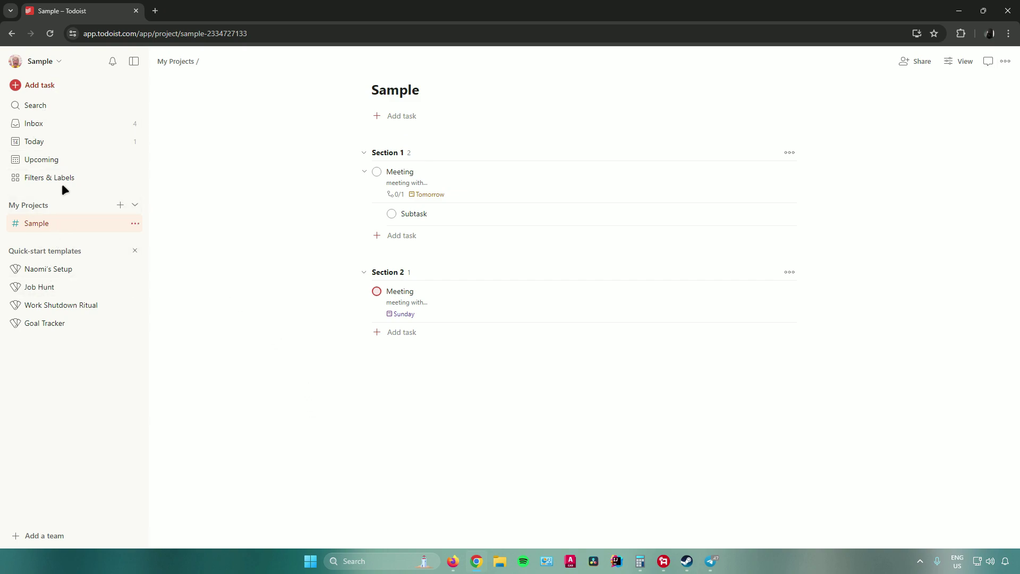
Look through the recently viewed items and navigation commands offered by the search, and close it
left_click(100, 108)
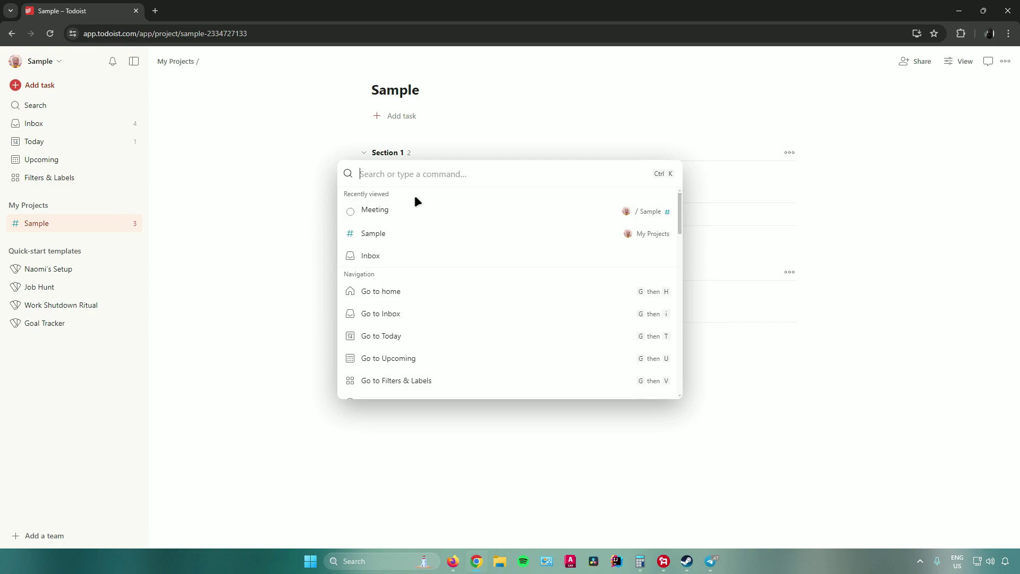
scroll(424, 250, "down", 3)
scroll(428, 231, "up", 3)
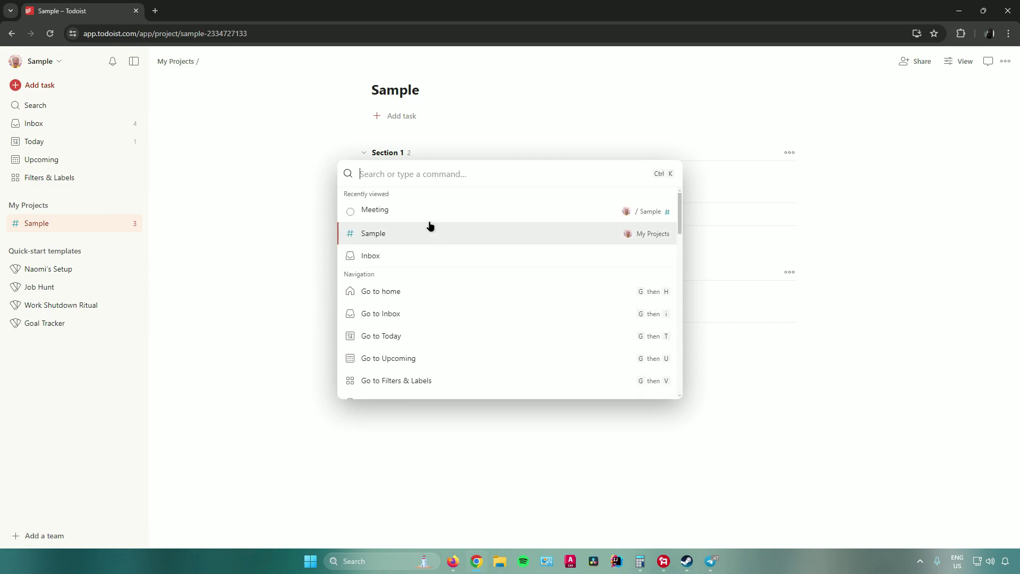
left_click(205, 212)
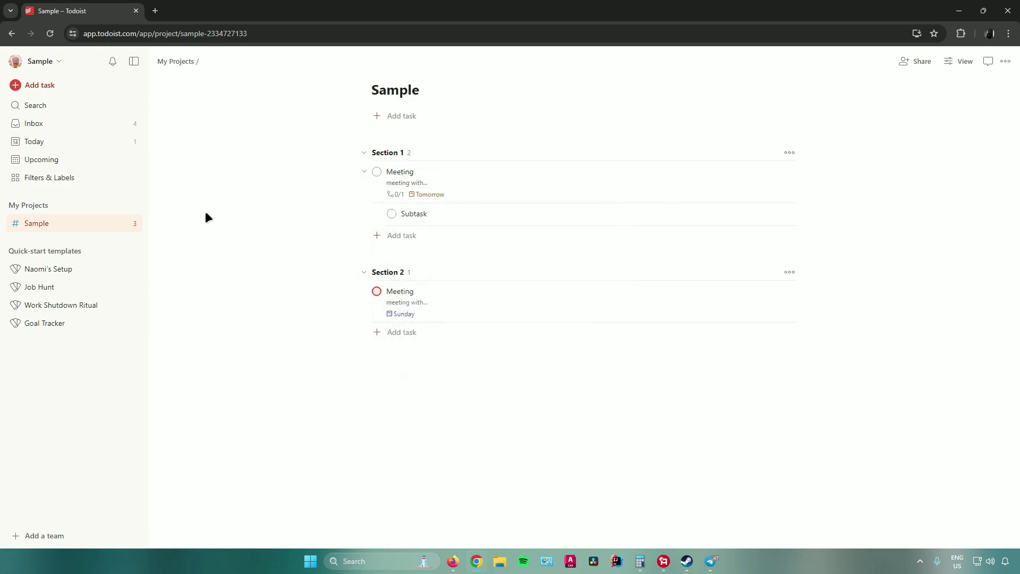
Review the Inbox, Today, Upcoming and Filters & Labels pages, dismissing the Upcoming tip, and return to the Sample project
left_click(72, 124)
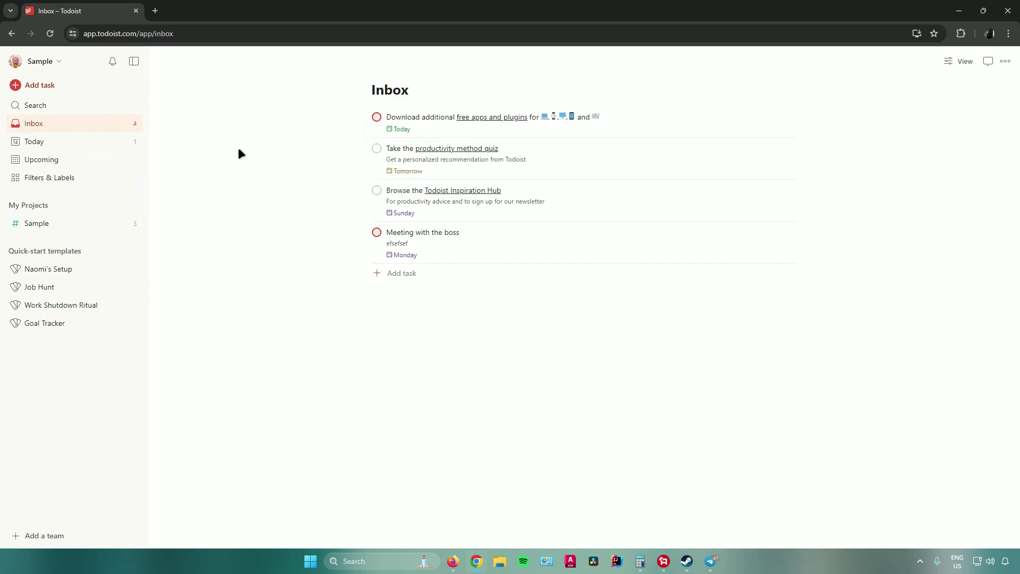
left_click(85, 142)
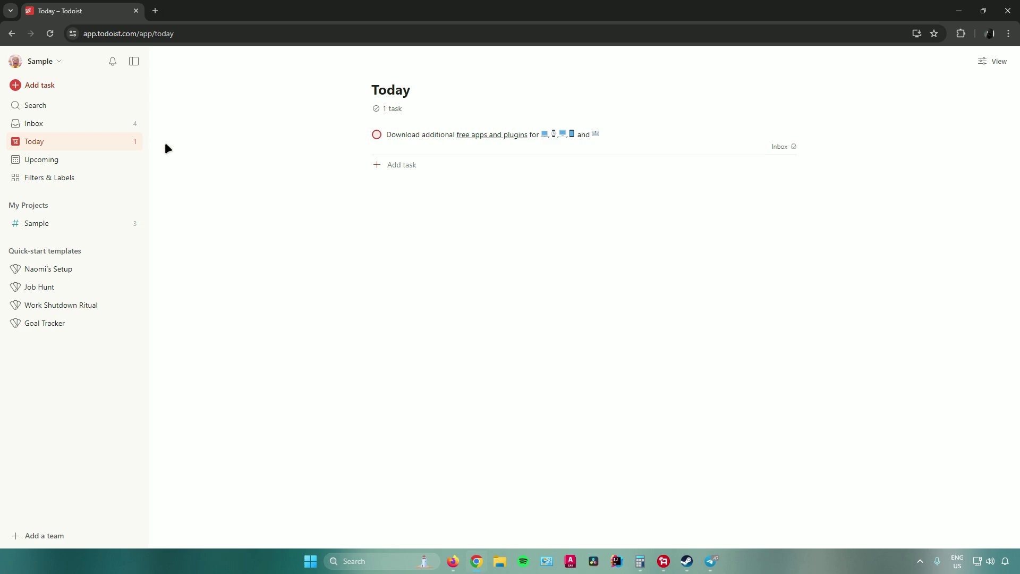
left_click(84, 160)
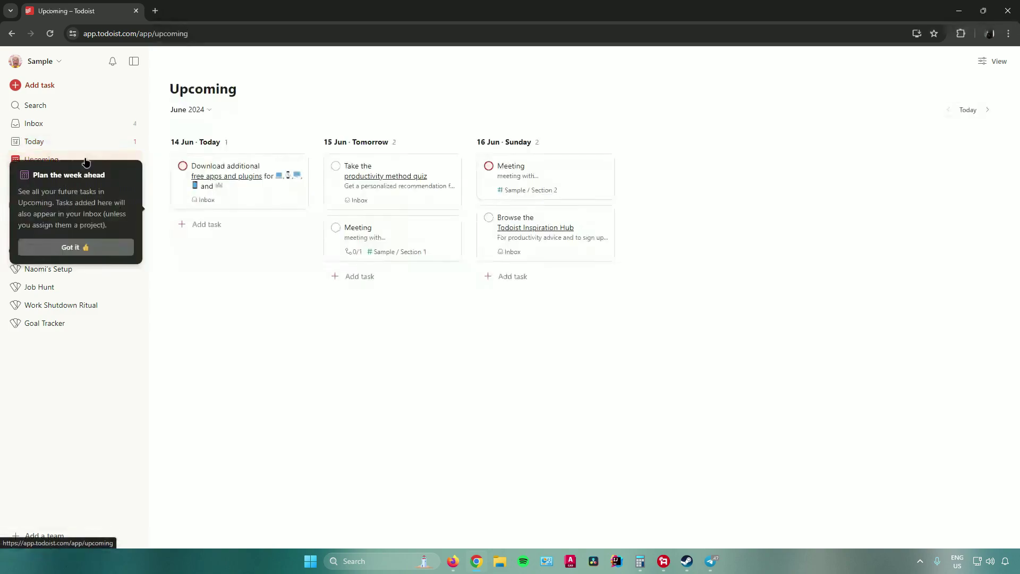
left_click(112, 253)
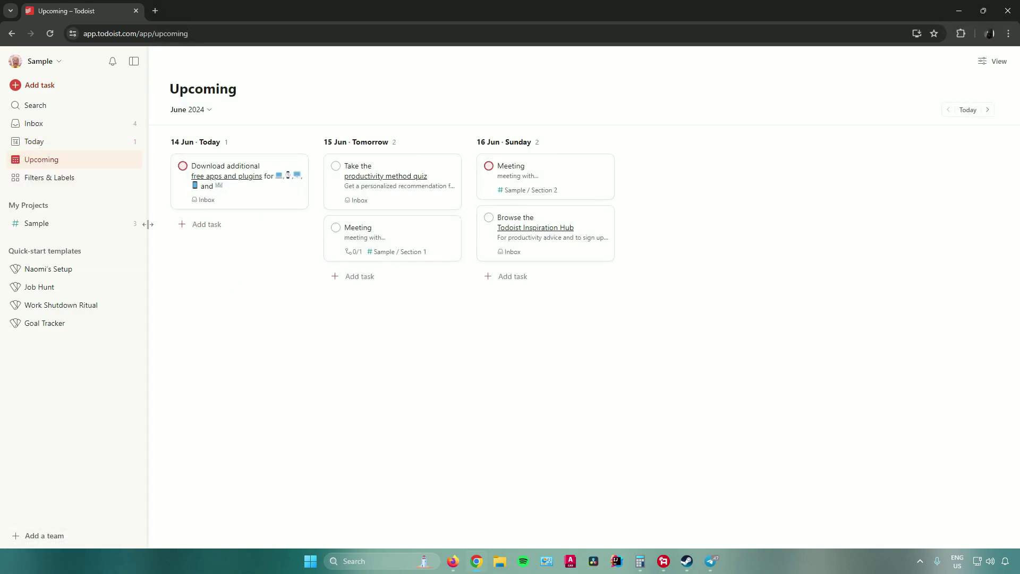
left_click(101, 182)
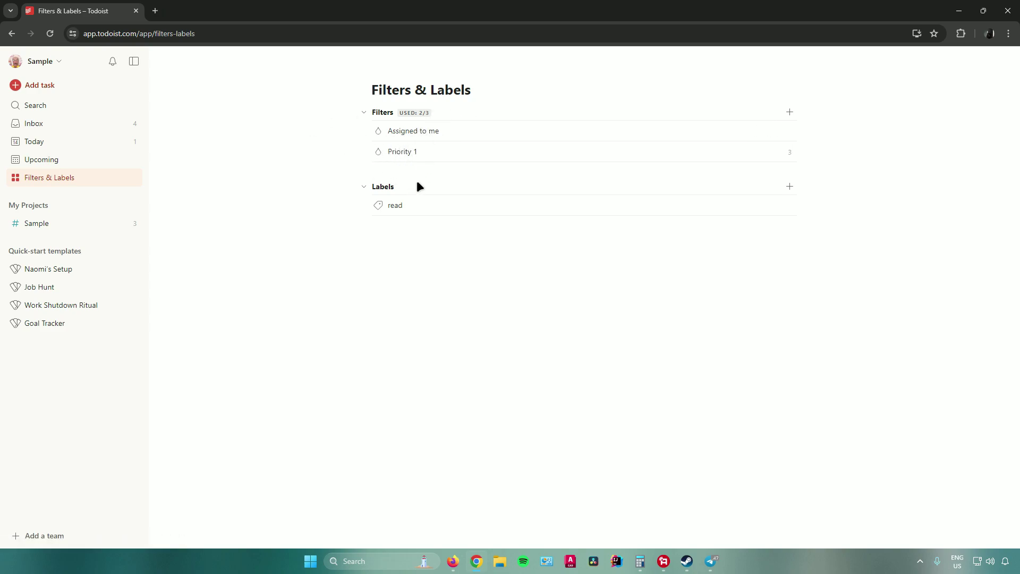
left_click(24, 221)
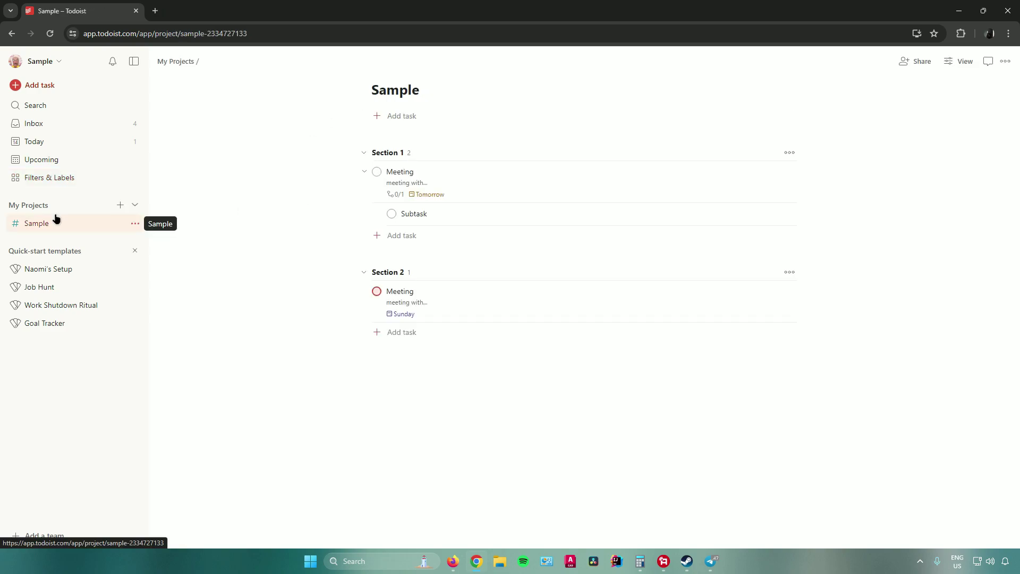